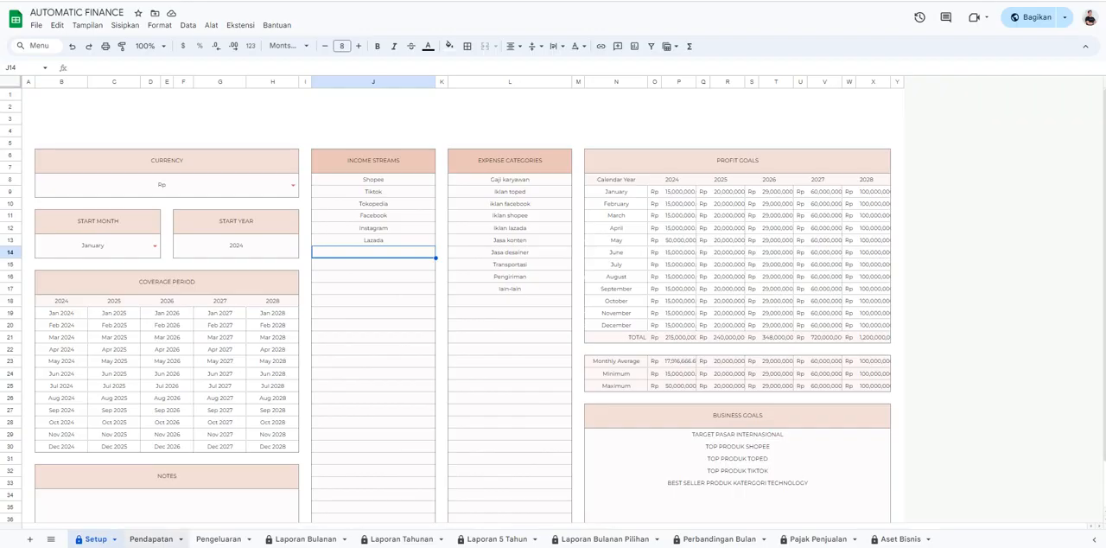
# Review the Pendapatan and Pengeluaran records, the Laporan Bulanan, and the calendar year settings in Laporan Tahunan and Laporan 5 Tahun.
pyautogui.click(151, 539)
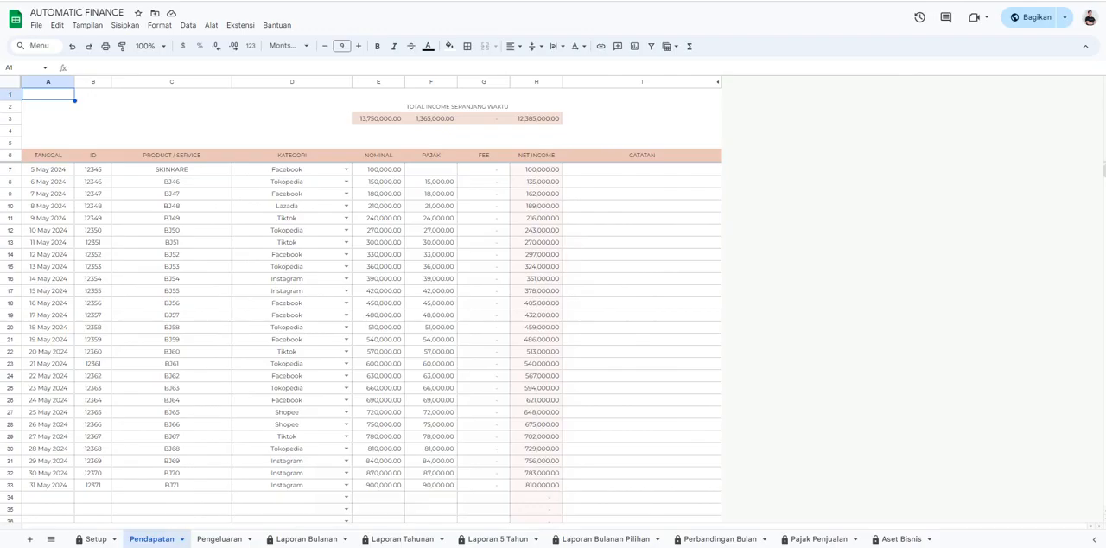
pyautogui.scroll(-2, 371, 342)
pyautogui.scroll(2, 372, 342)
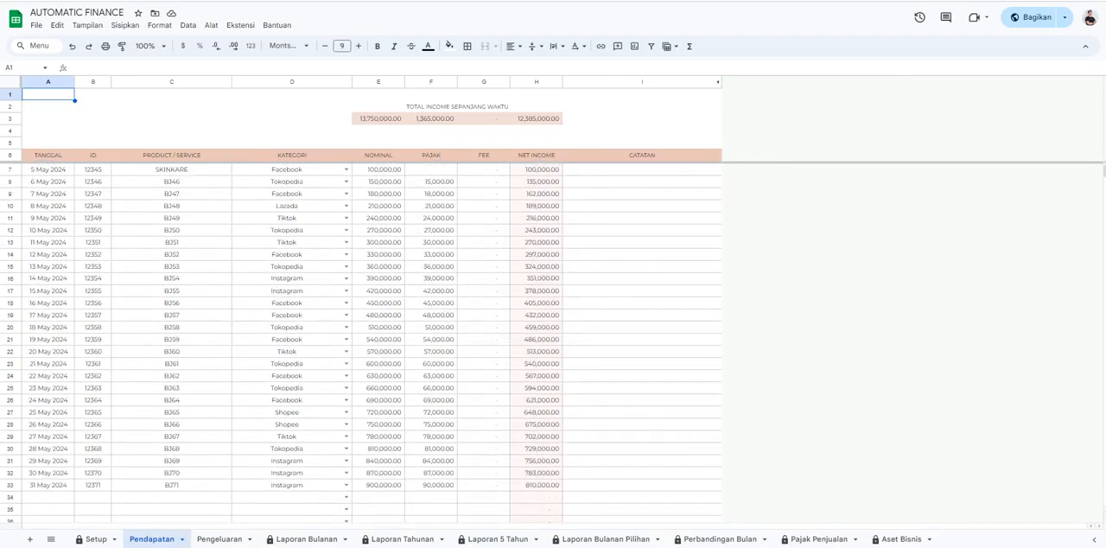
pyautogui.click(220, 538)
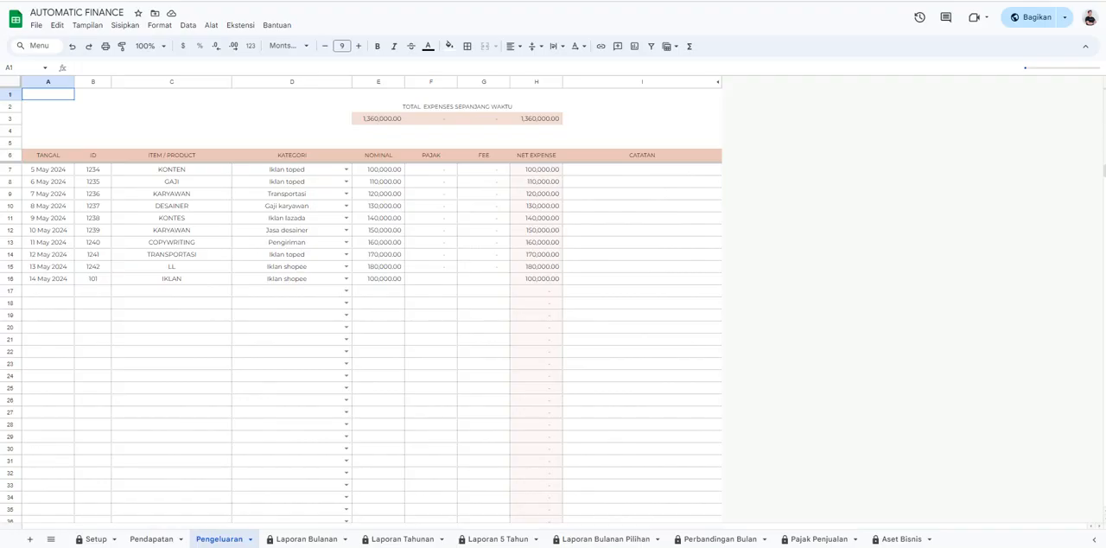
pyautogui.click(306, 539)
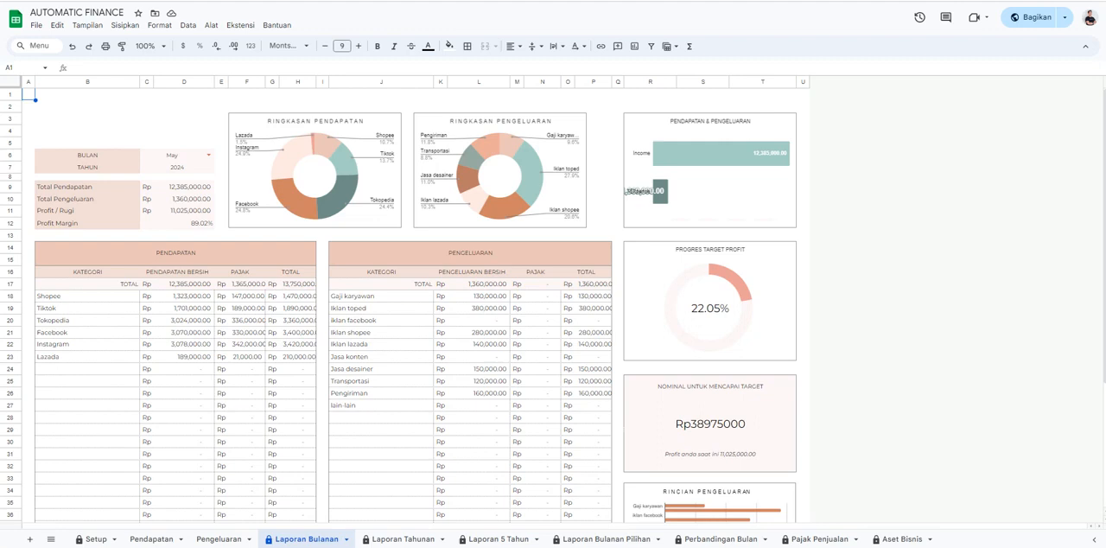
pyautogui.click(403, 539)
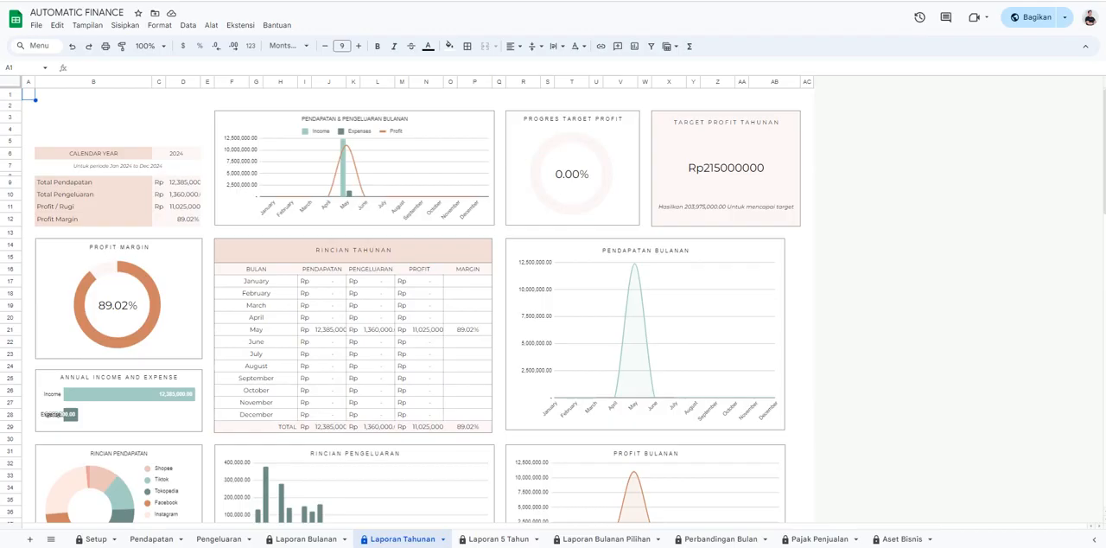
pyautogui.click(177, 153)
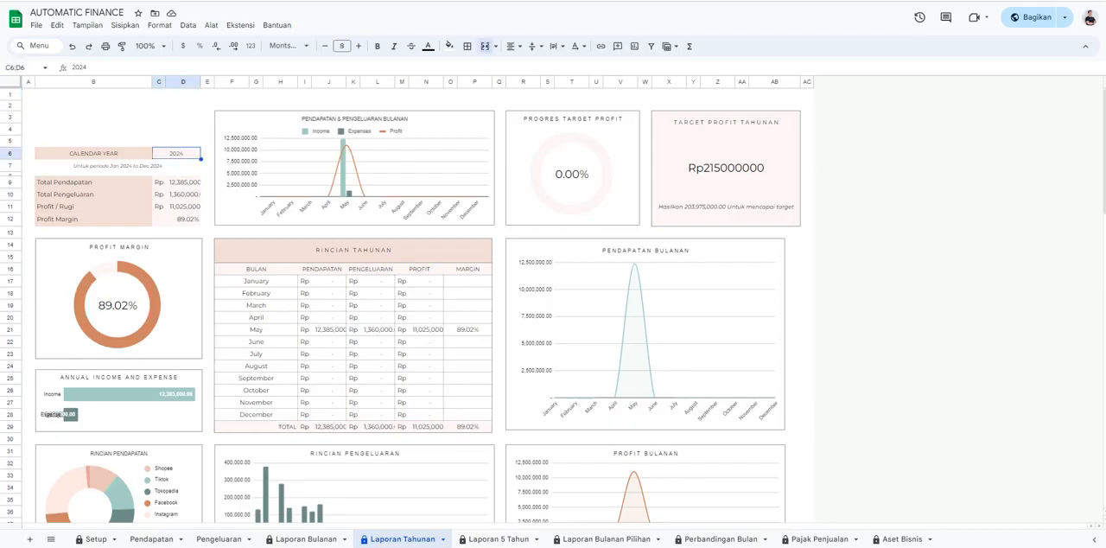
pyautogui.click(498, 539)
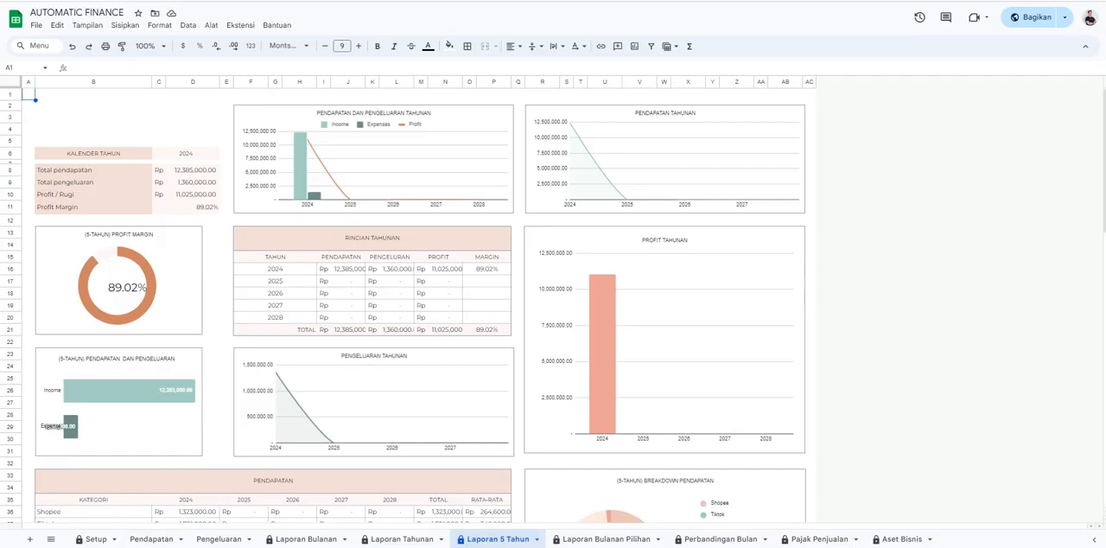
pyautogui.click(186, 153)
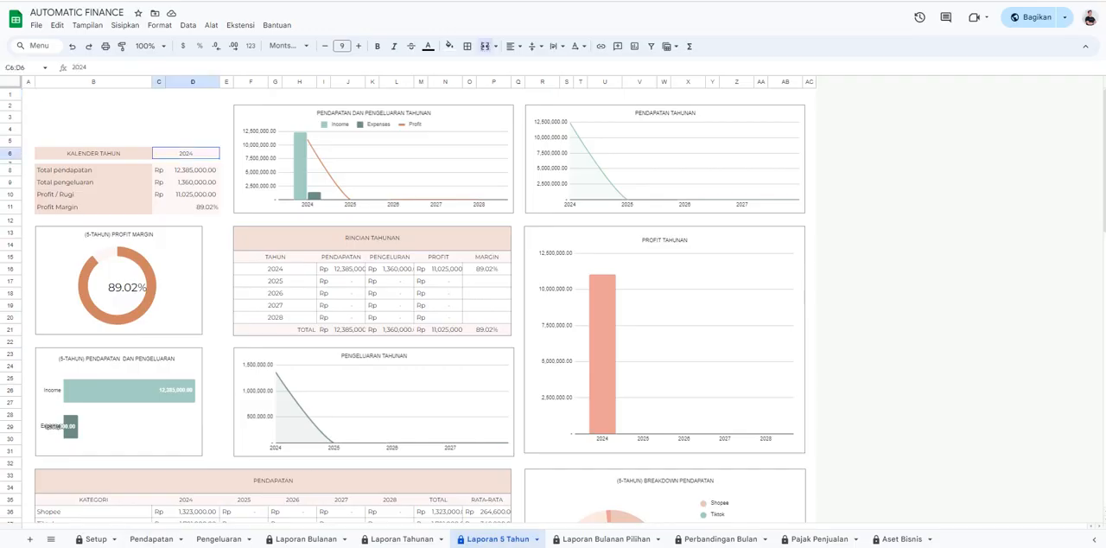
# Examine the date ranges in Laporan Bulanan Pilihan and Perbandingan Bulan, and view the Pajak Penjualan and Aset Bisnis sheets.
pyautogui.click(605, 539)
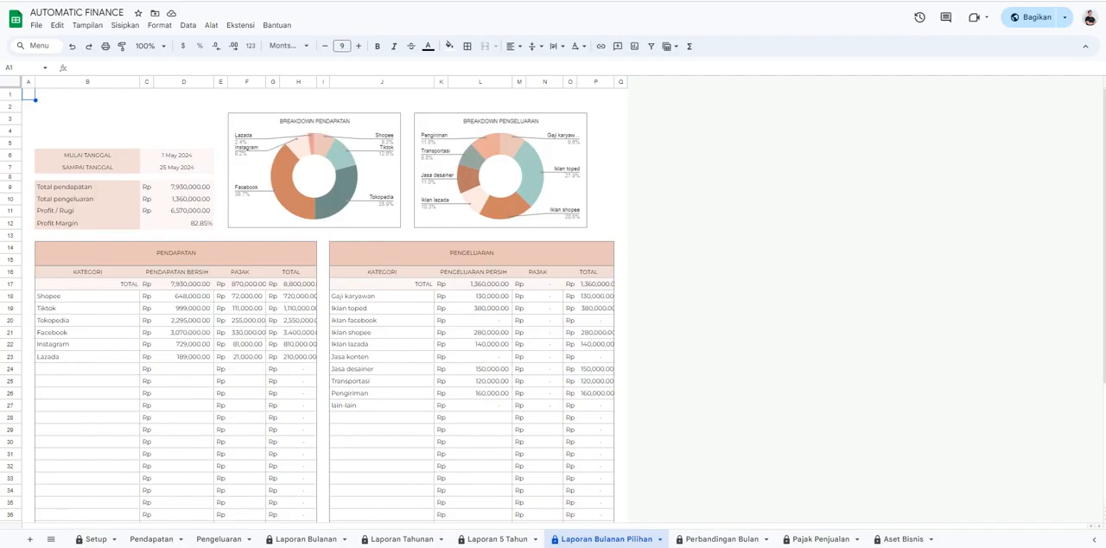
pyautogui.click(176, 156)
pyautogui.click(176, 168)
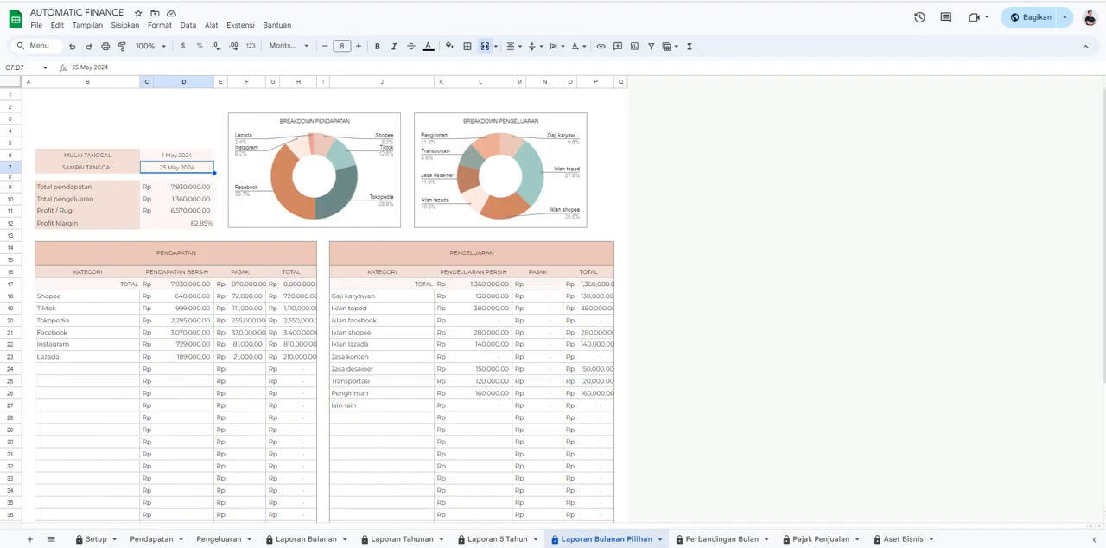
pyautogui.hotkey('ctrl', 'pagedown')
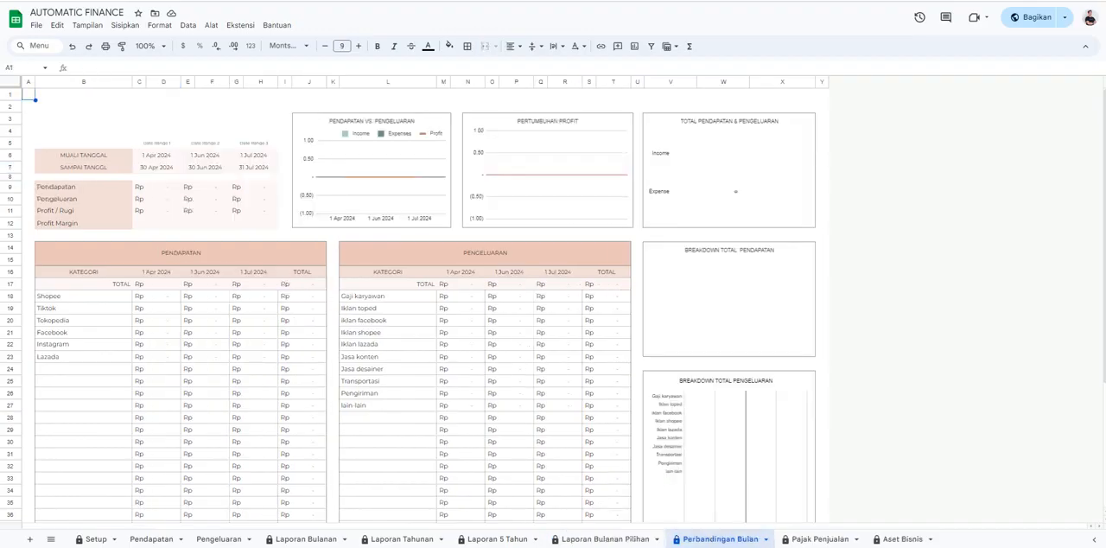
pyautogui.click(156, 156)
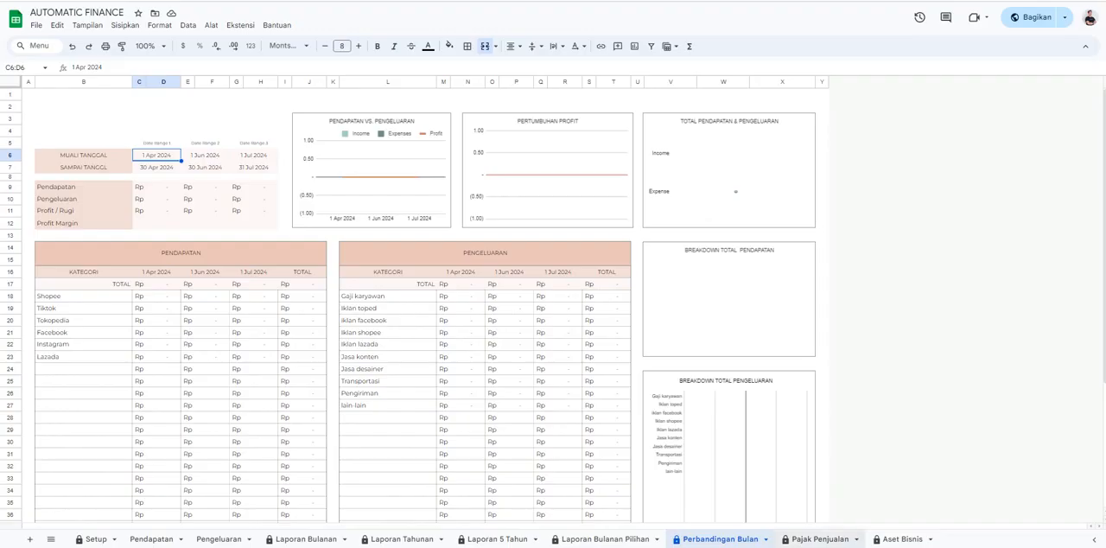
pyautogui.click(819, 538)
pyautogui.click(902, 538)
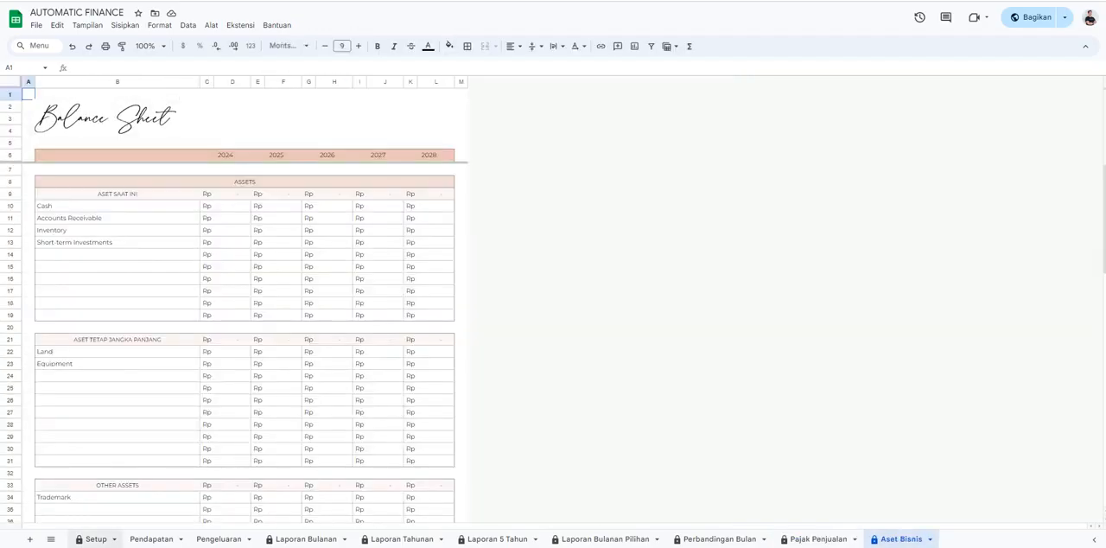
# Inspect the start year, the start month options and the monthly 2024 profit goals on the Setup sheet.
pyautogui.click(93, 539)
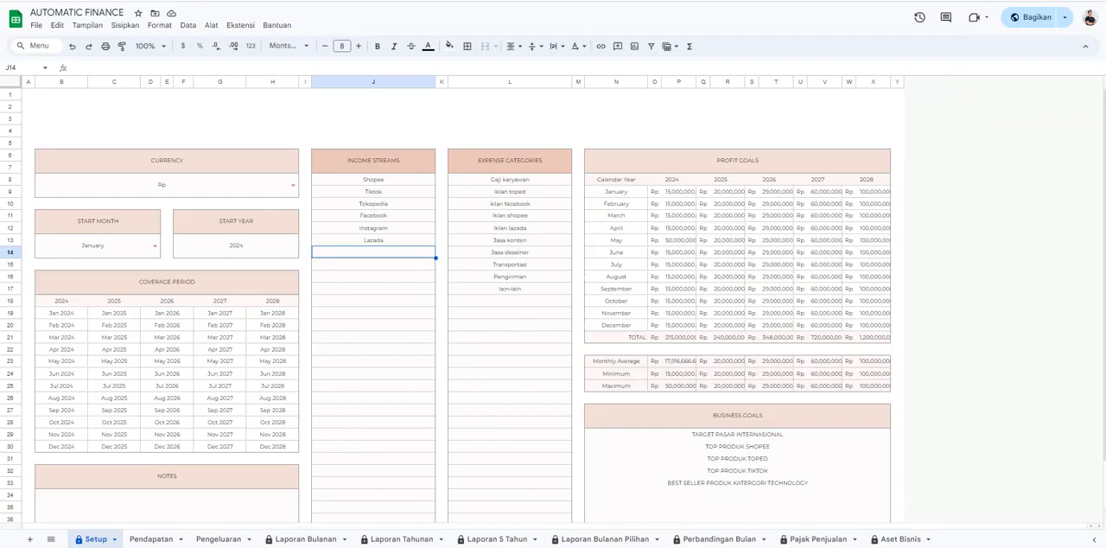
pyautogui.click(236, 246)
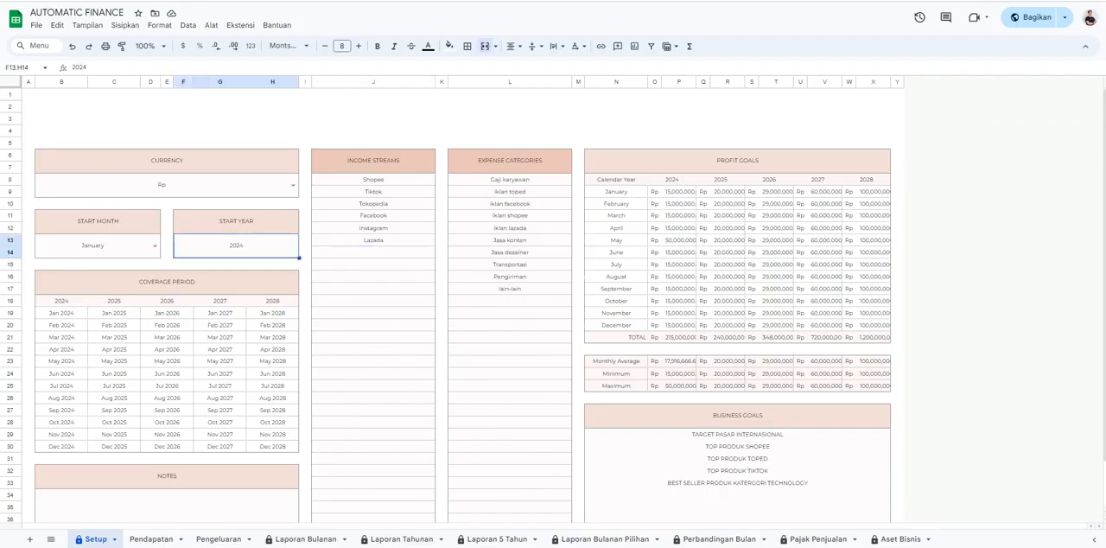
pyautogui.click(155, 245)
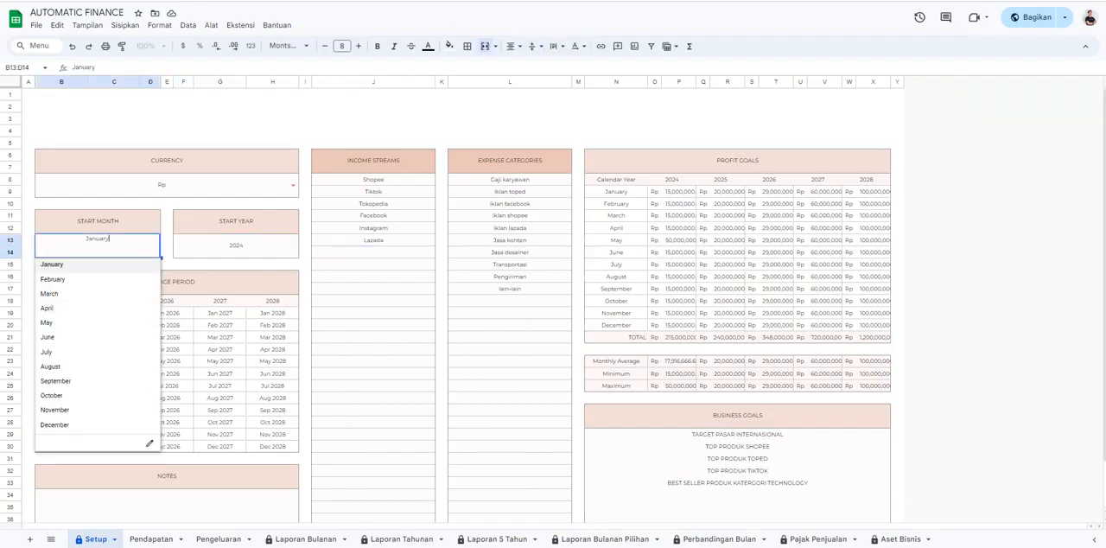
pyautogui.click(679, 192)
pyautogui.click(680, 204)
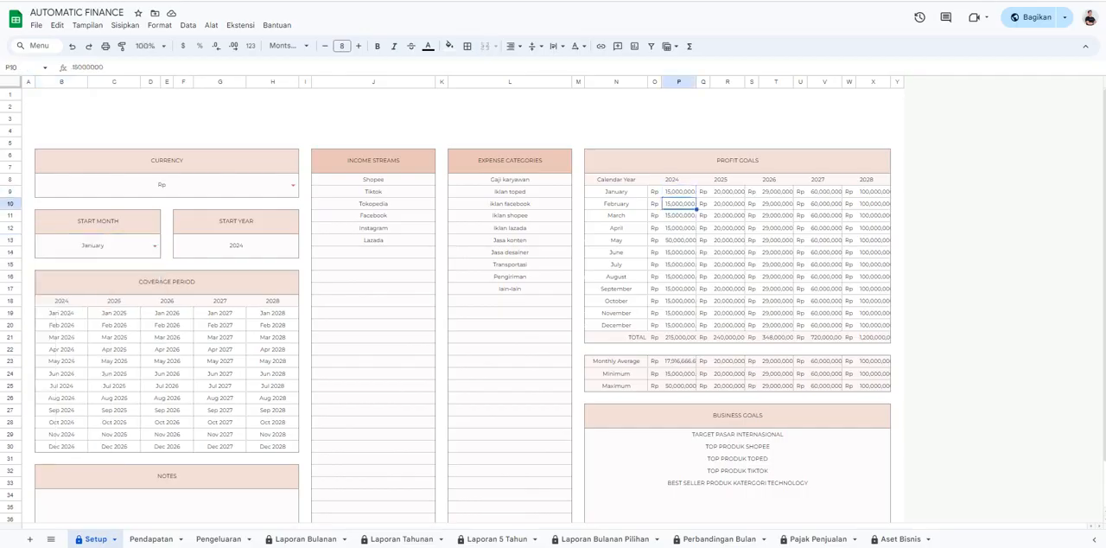
pyautogui.click(680, 228)
pyautogui.click(679, 241)
pyautogui.click(679, 265)
pyautogui.click(679, 276)
pyautogui.click(680, 325)
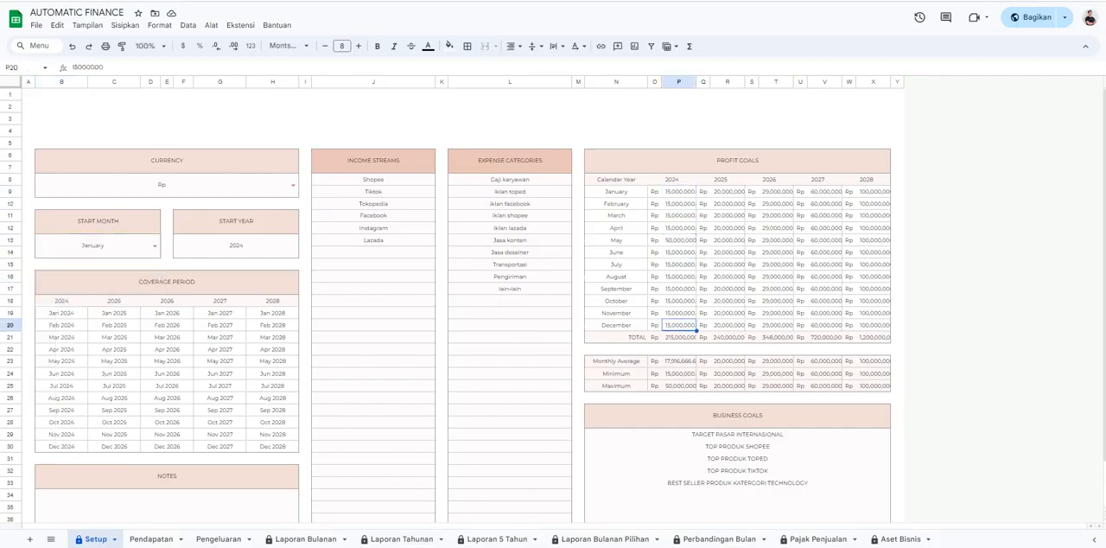
pyautogui.click(679, 191)
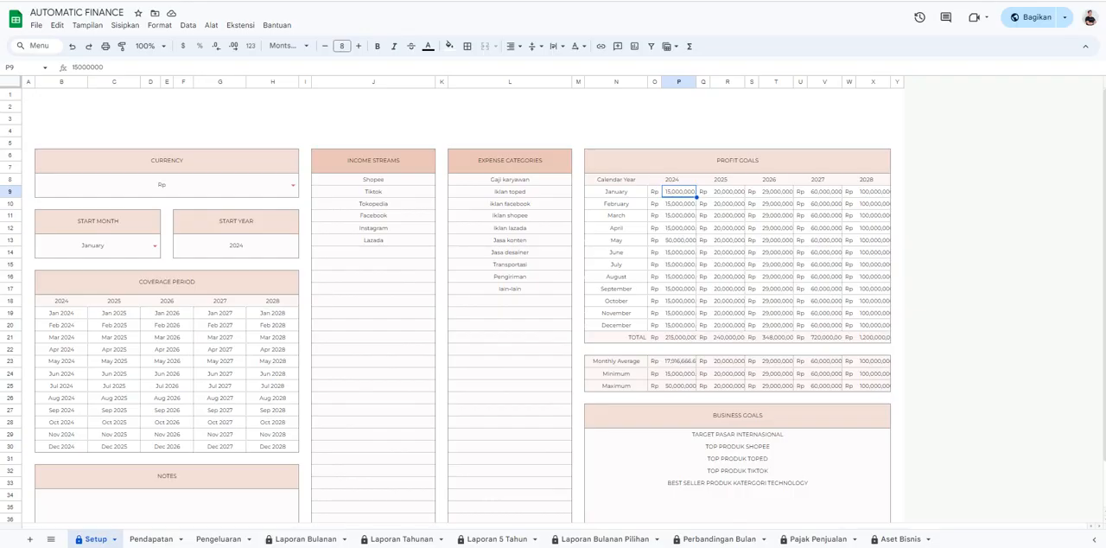
# Add "website" and "Toko offline" to the income streams list below Lazada.
pyautogui.click(373, 253)
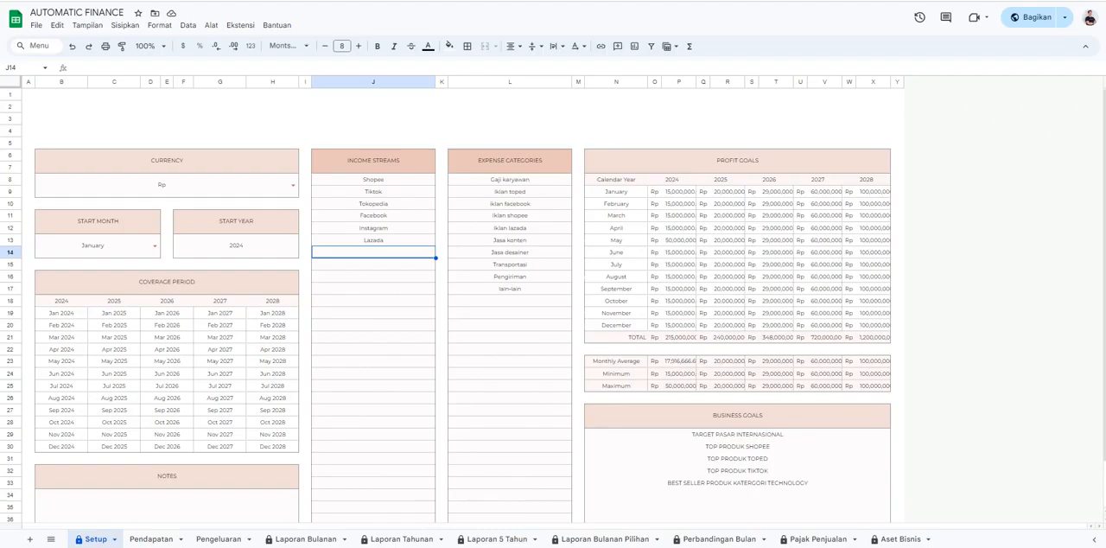
pyautogui.write('webs')
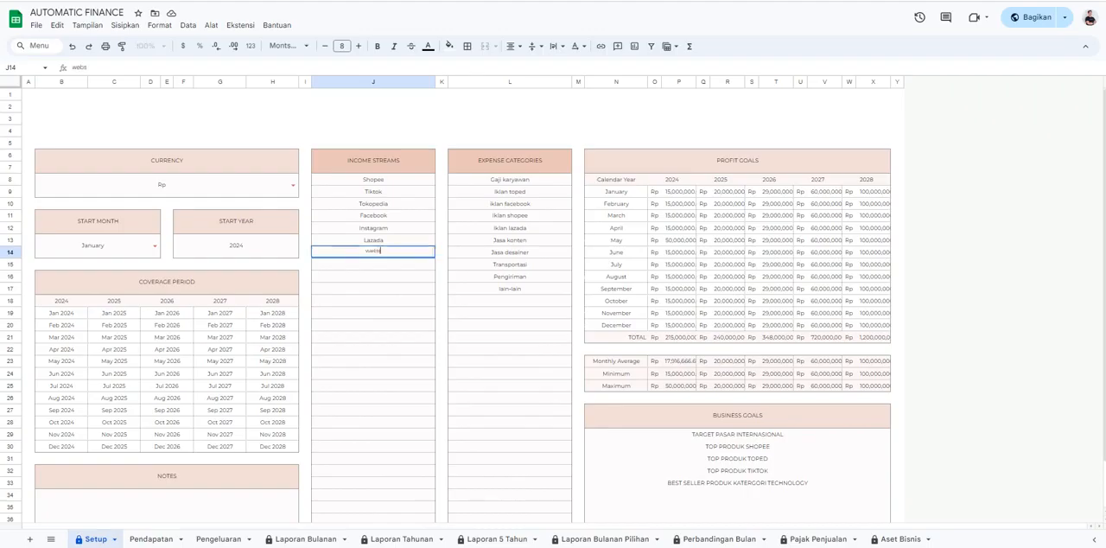
pyautogui.write('ite')
pyautogui.press('Return')
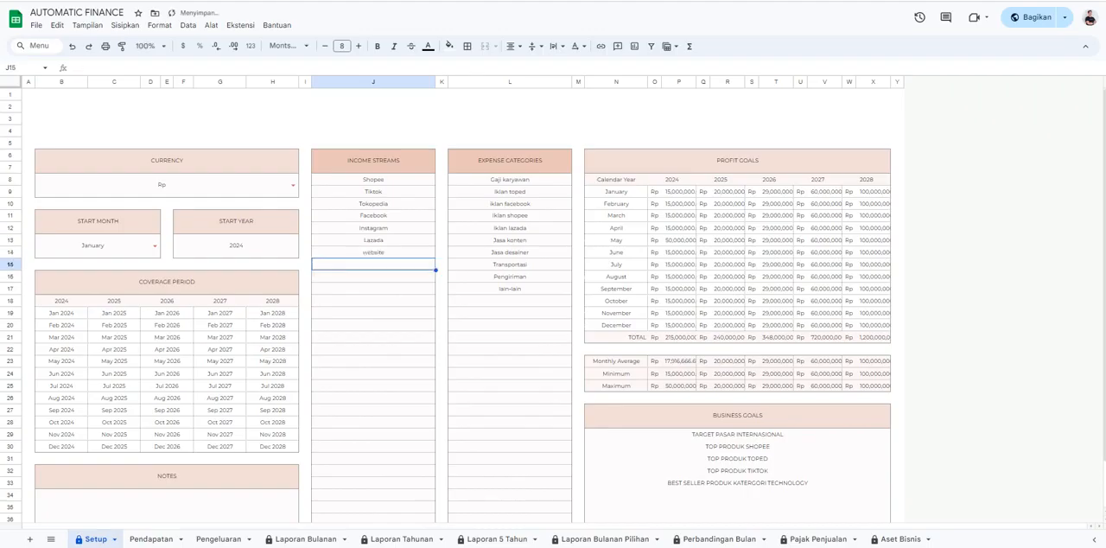
pyautogui.write('Toko offl')
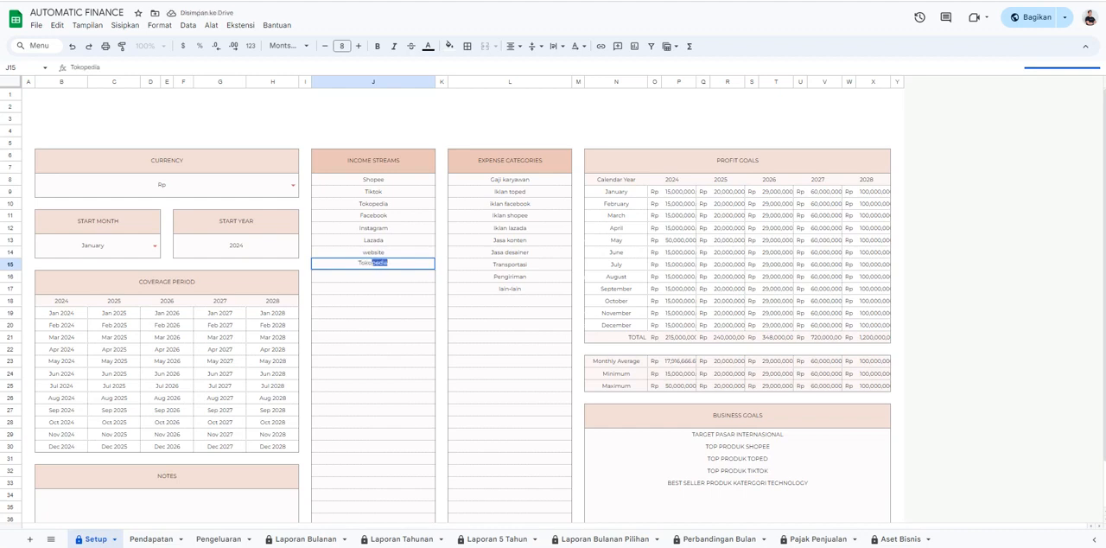
pyautogui.write('ine')
pyautogui.press('Return')
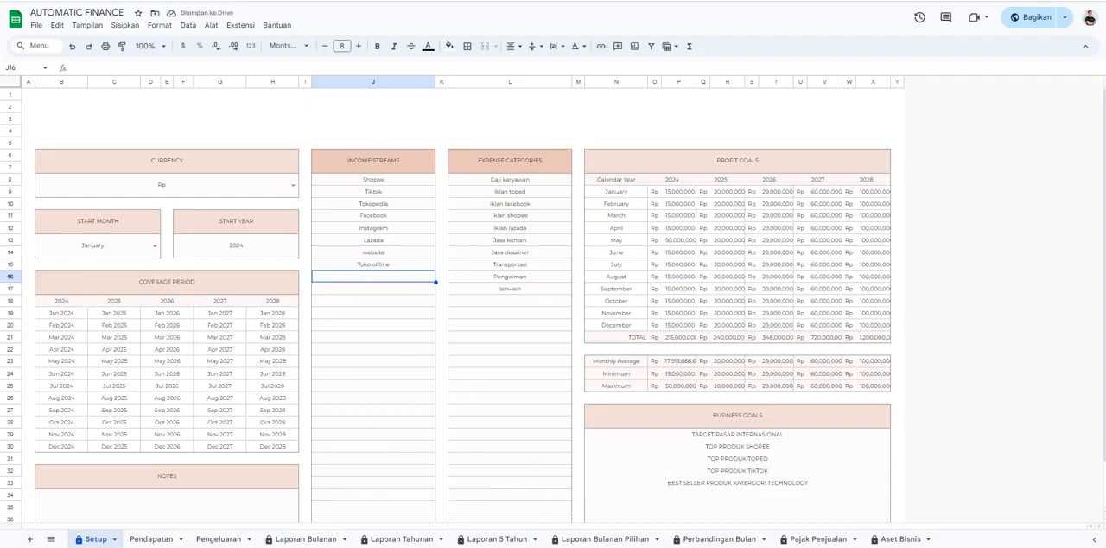
# Check the category options offered for the first income record on the Pendapatan sheet.
pyautogui.click(152, 539)
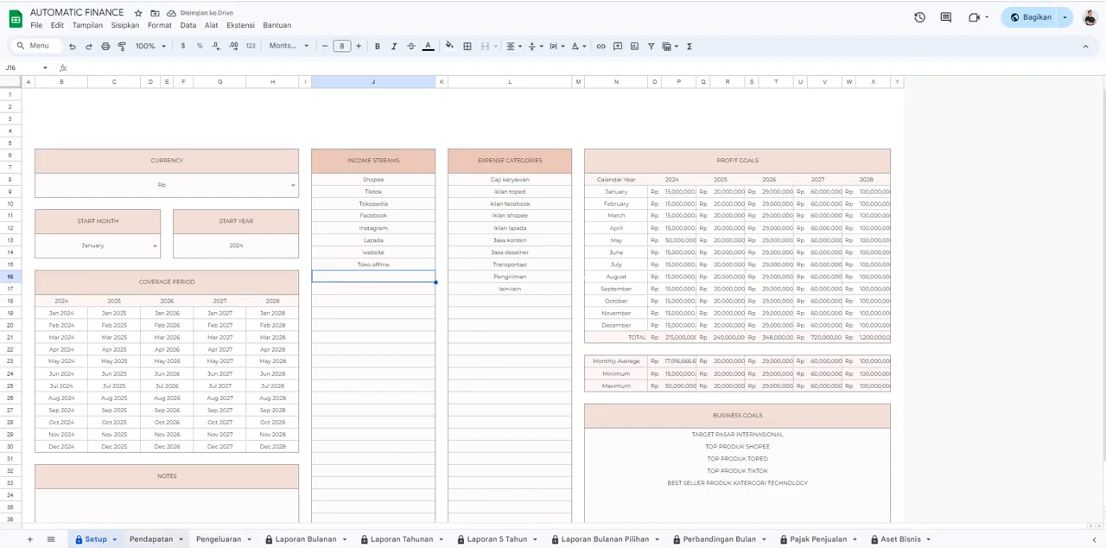
pyautogui.click(345, 170)
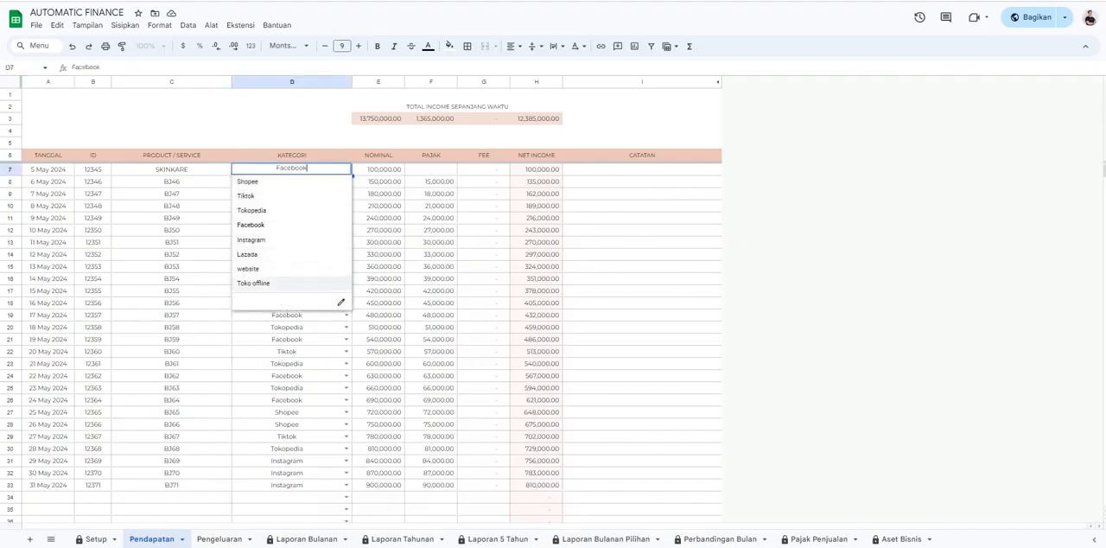
pyautogui.click(642, 302)
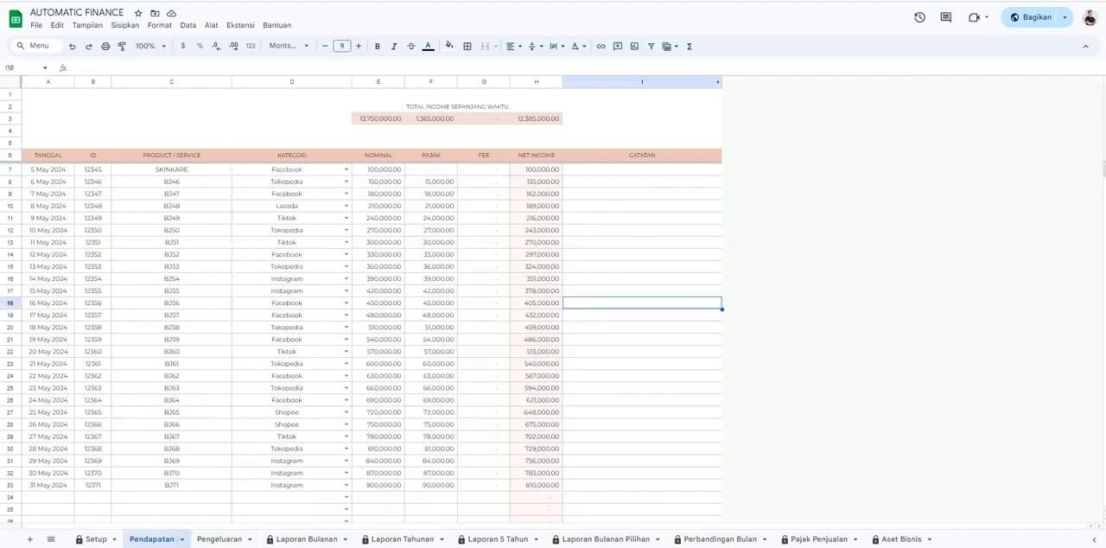
# Set the January 2024 profit goal on the Setup sheet to 20000000.
pyautogui.click(95, 539)
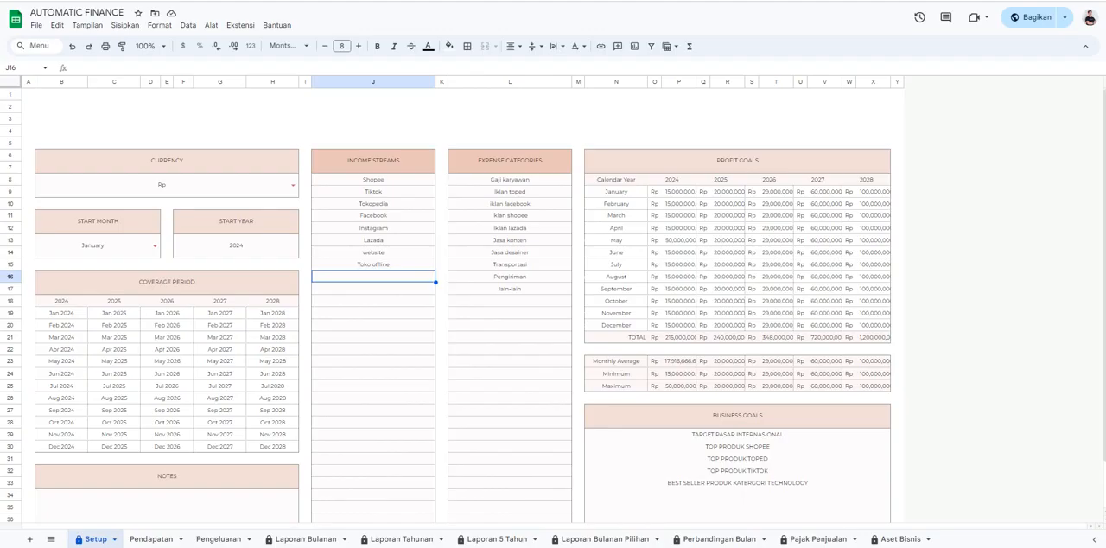
pyautogui.click(679, 192)
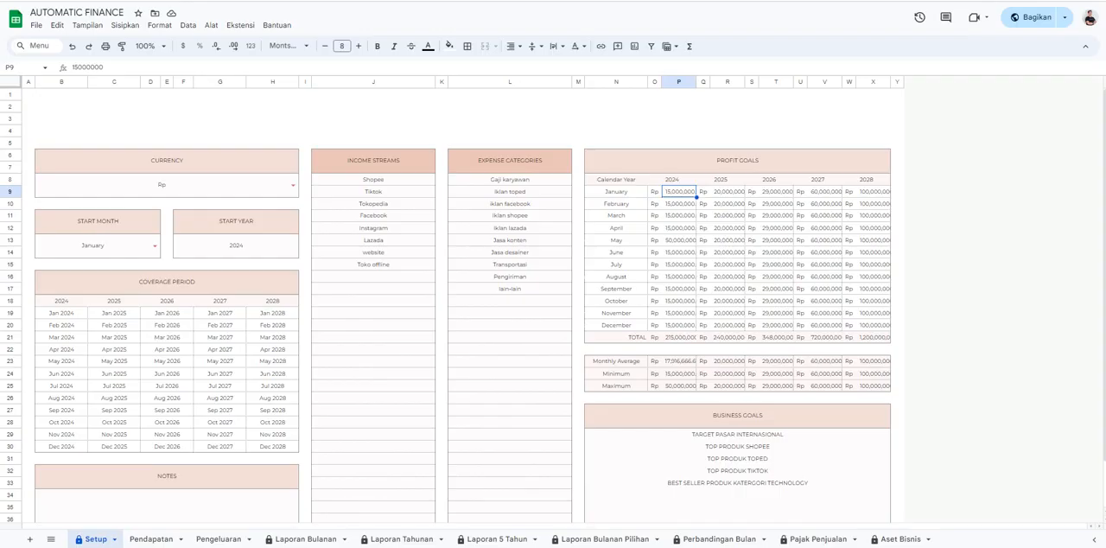
pyautogui.write('200000')
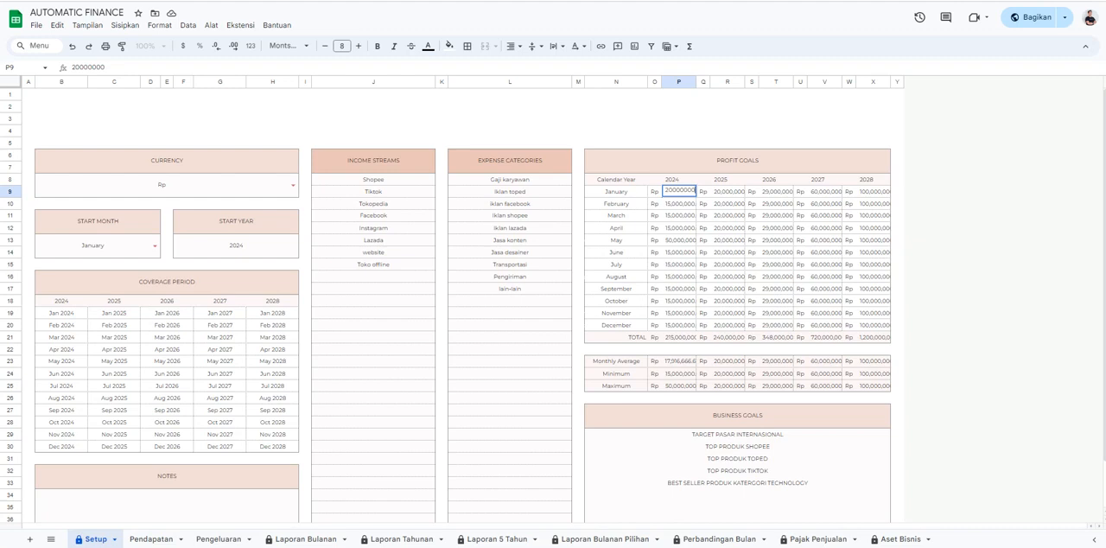
pyautogui.press('Return')
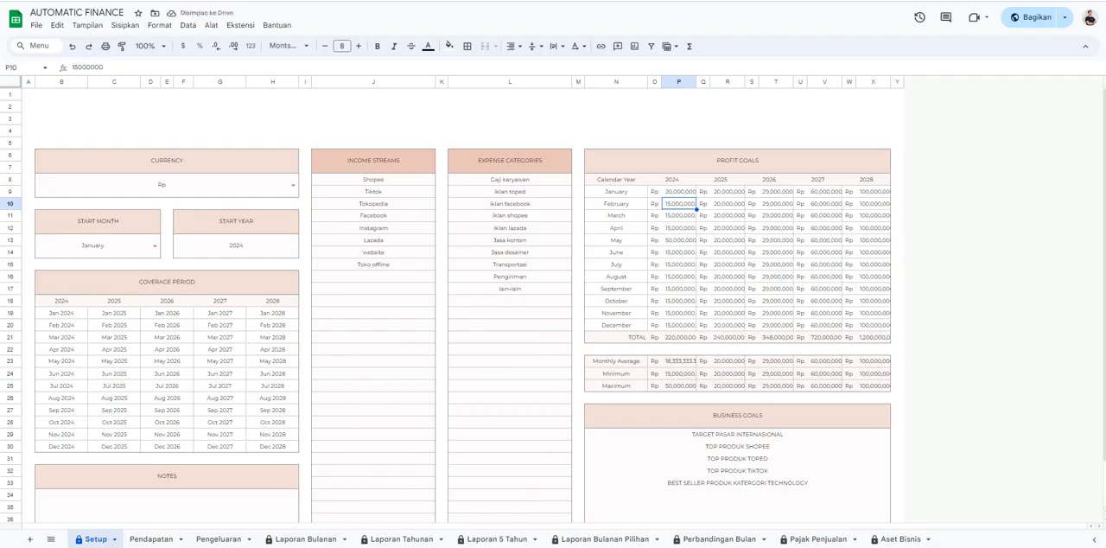
# Review the income records on the Pendapatan sheet and locate the first empty row.
pyautogui.click(151, 538)
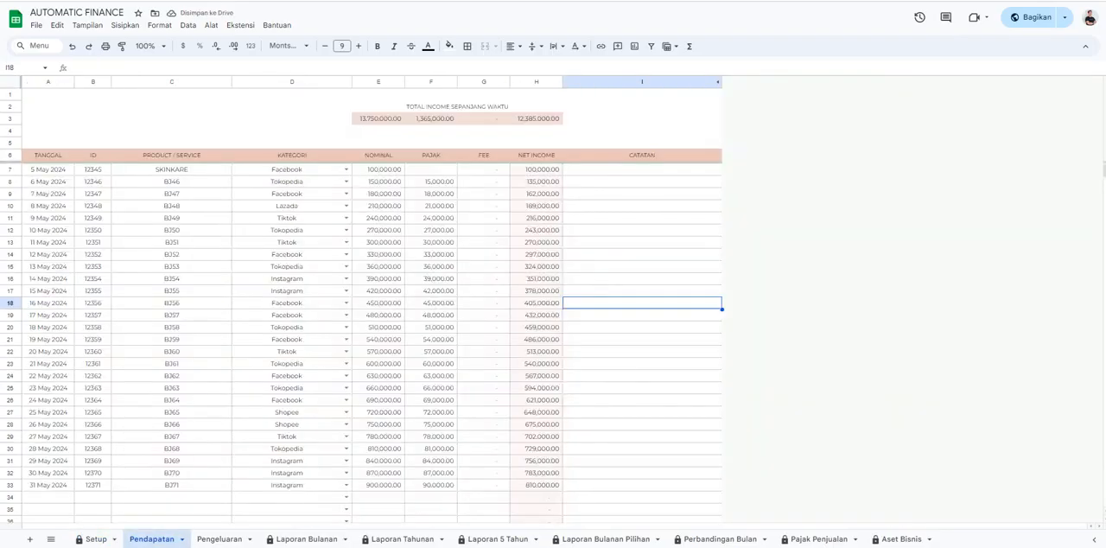
pyautogui.scroll(-5, 363, 337)
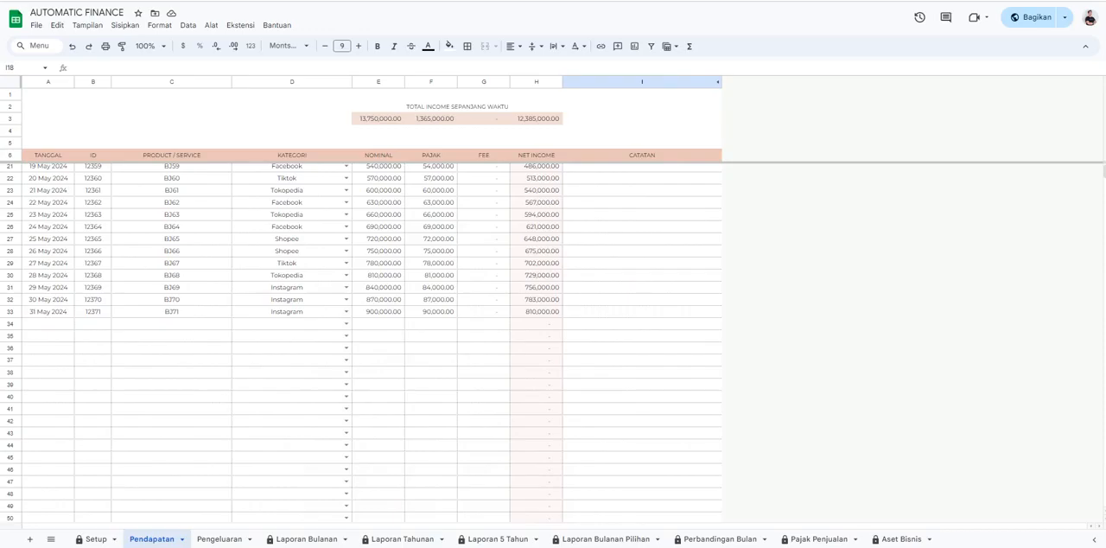
pyautogui.click(49, 324)
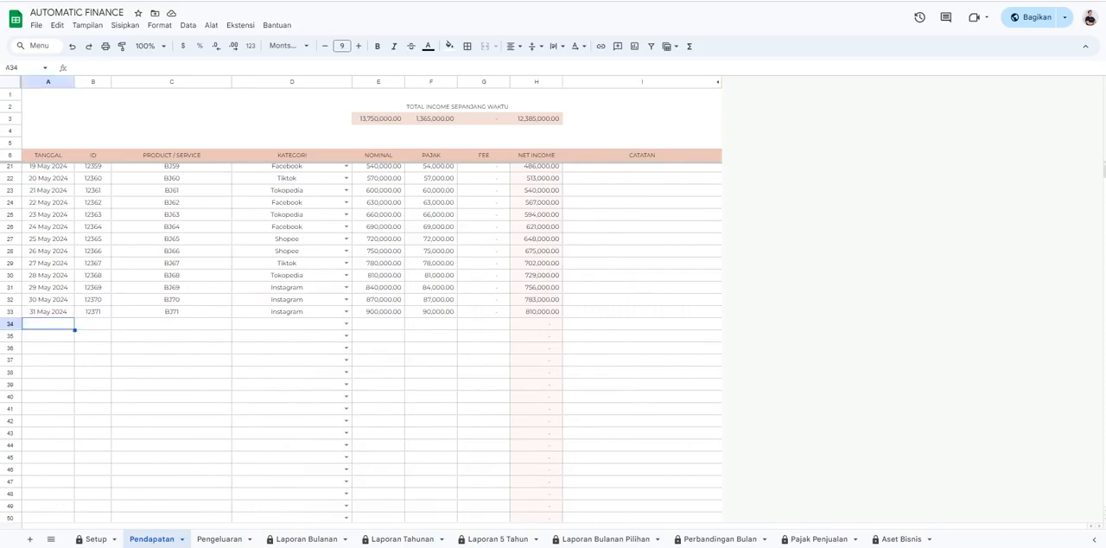
pyautogui.scroll(5, 363, 337)
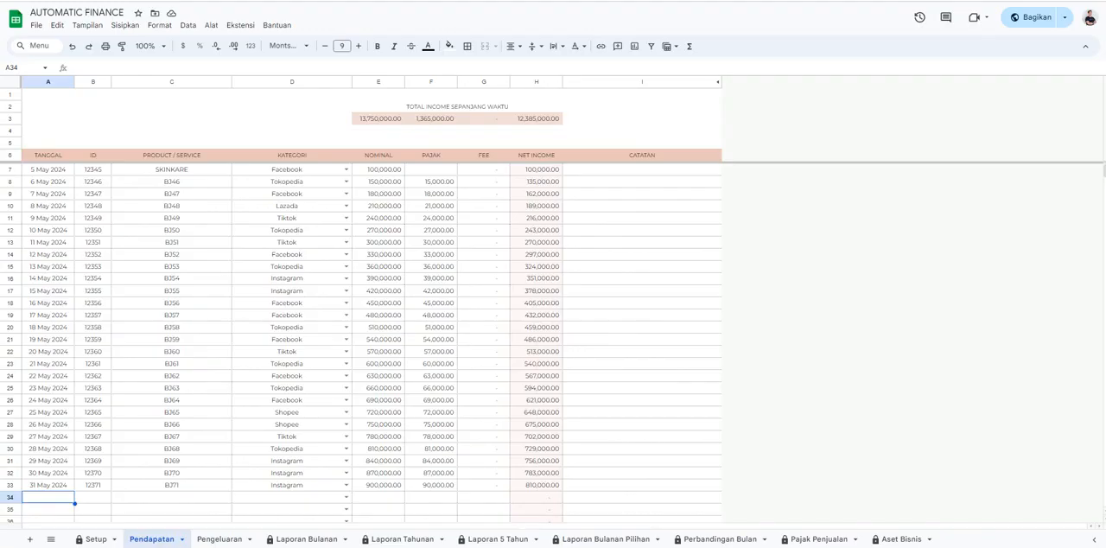
# Set the date of the first empty income record, row 34 on the Pendapatan sheet, to 1 June 2024.
pyautogui.scroll(-5, 363, 337)
pyautogui.scroll(-5, 362, 343)
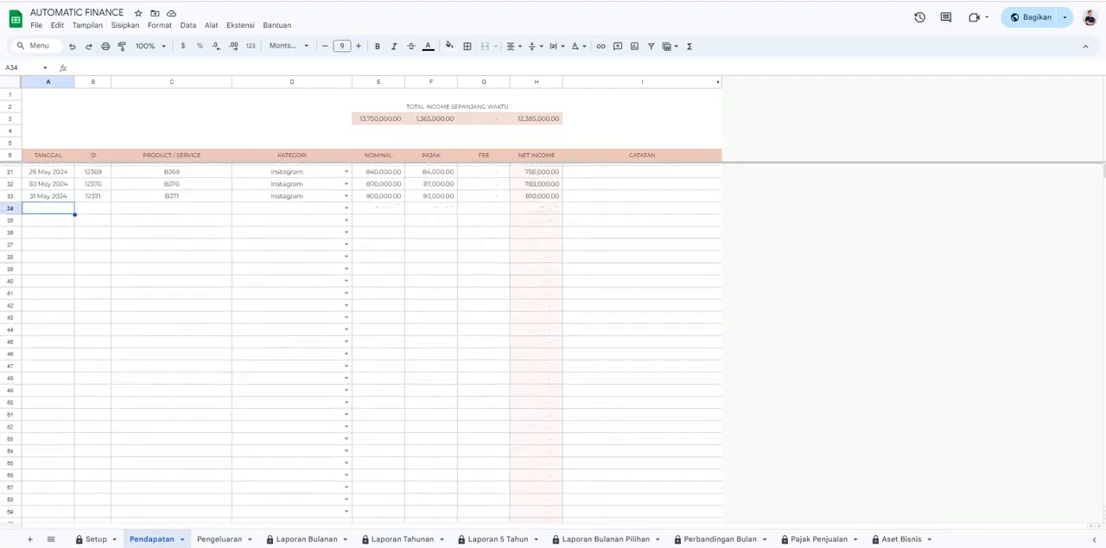
pyautogui.scroll(4, 361, 343)
pyautogui.scroll(8, 361, 343)
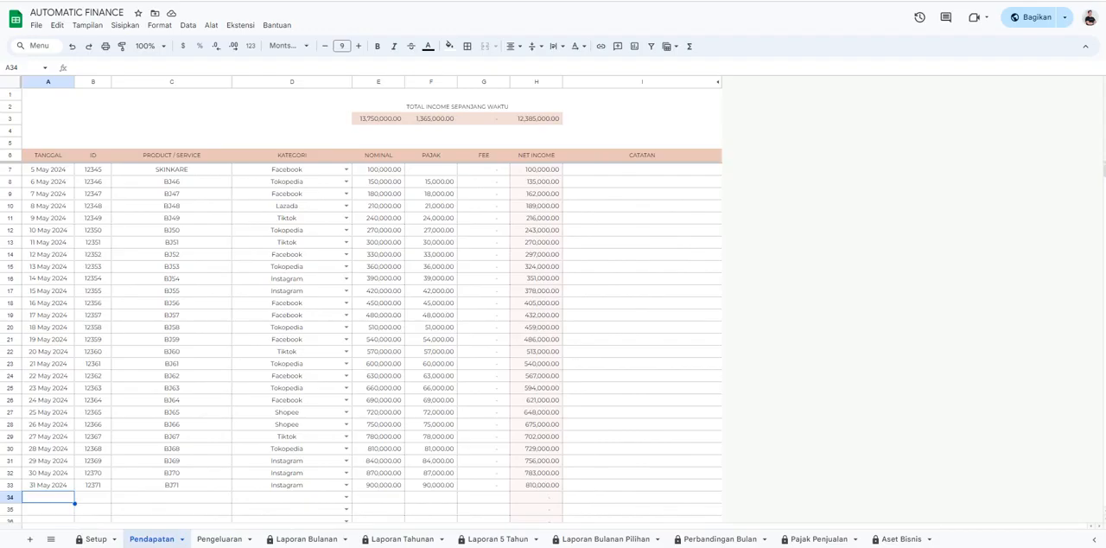
pyautogui.scroll(-3, 361, 343)
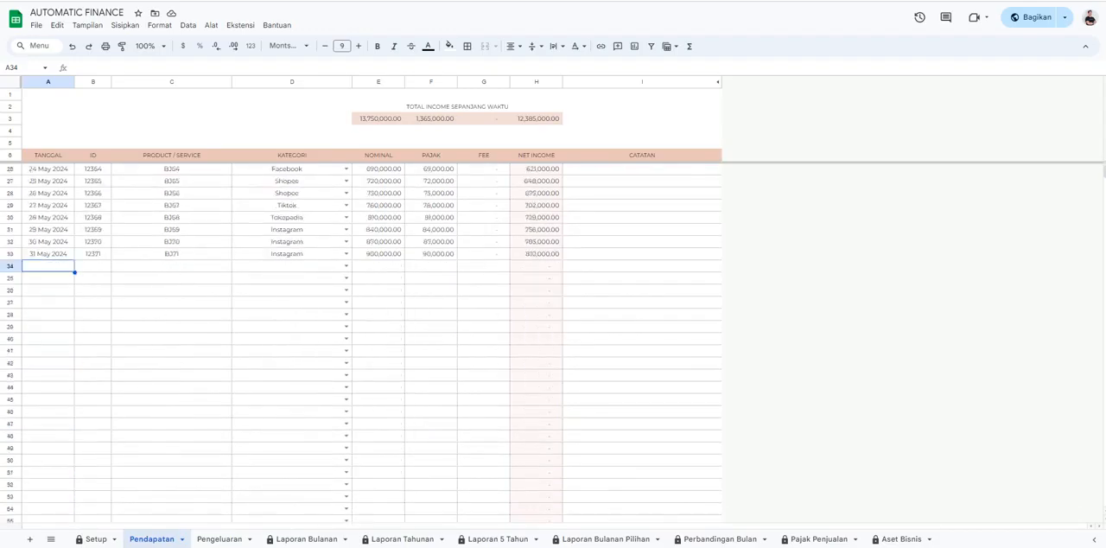
pyautogui.press('Return')
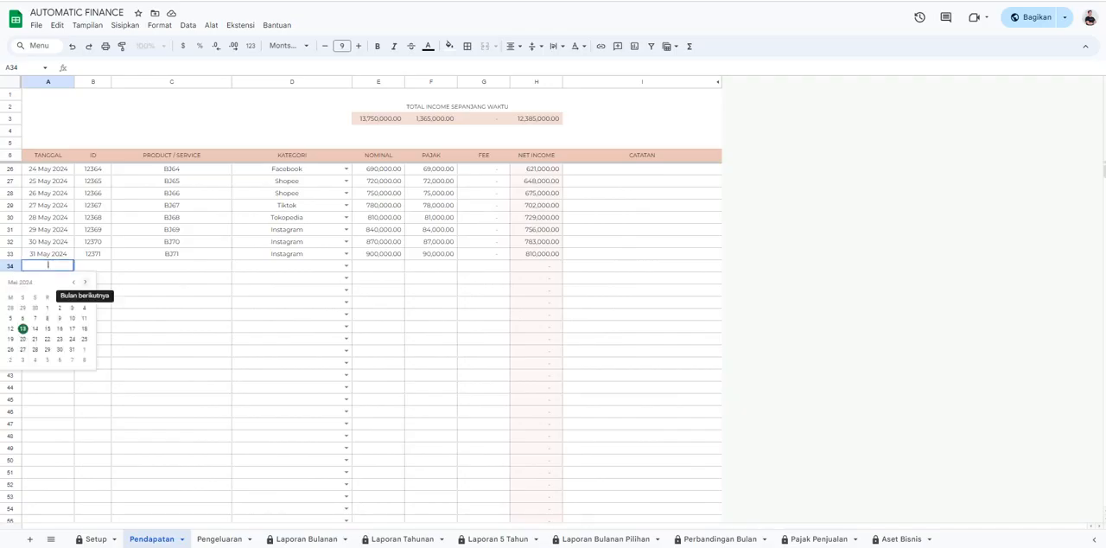
pyautogui.click(85, 282)
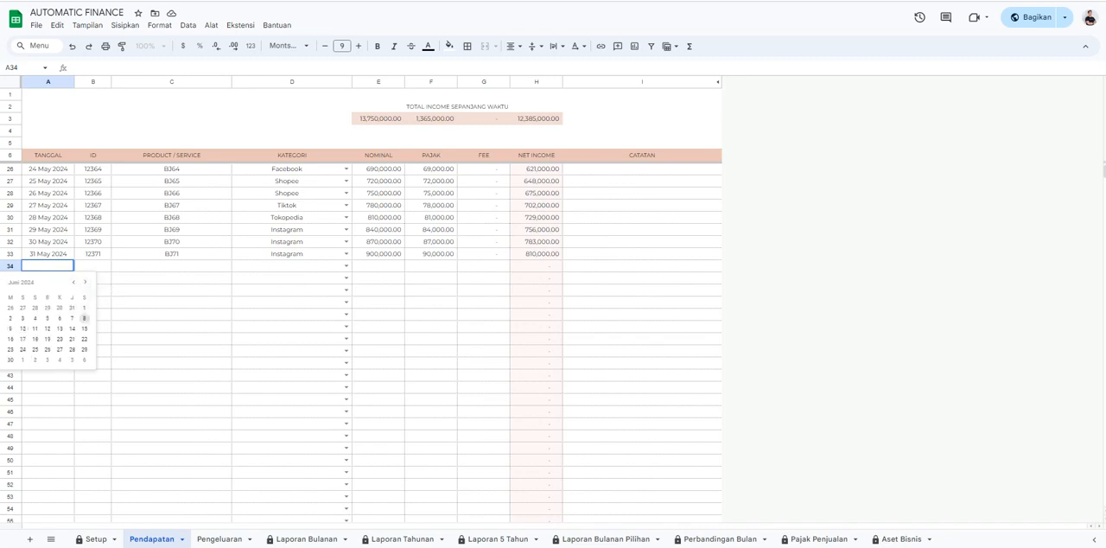
pyautogui.click(84, 307)
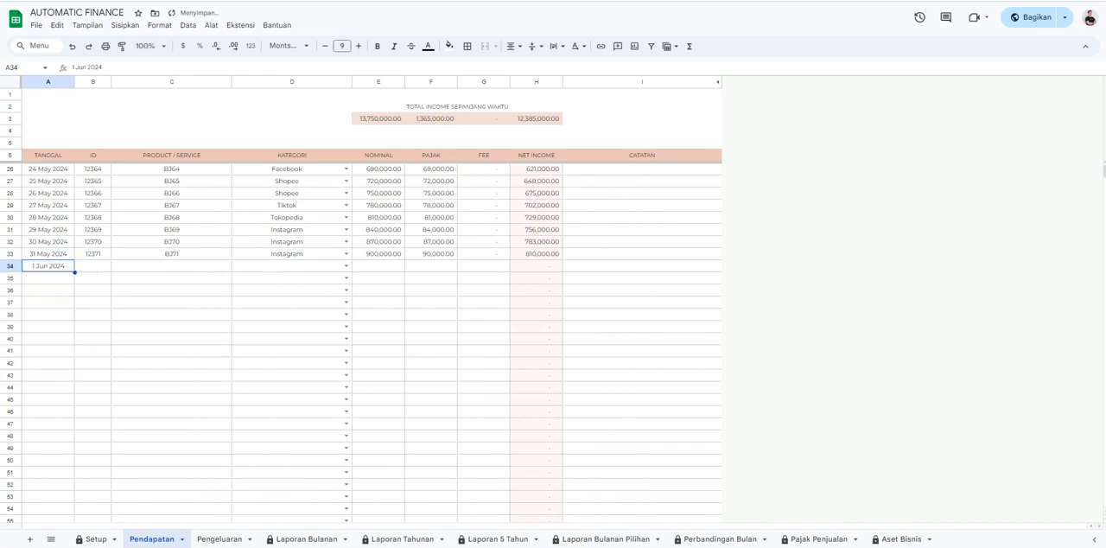
# Enter the record ID and the product "produk" for the income record in row 34.
pyautogui.click(93, 266)
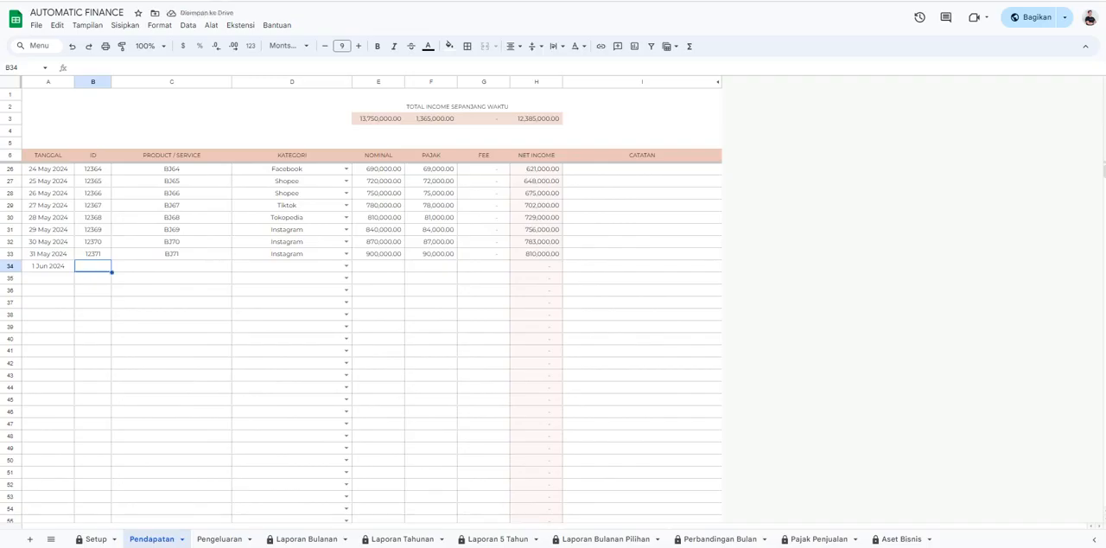
pyautogui.write('0123')
pyautogui.press('Tab')
pyautogui.write('produk')
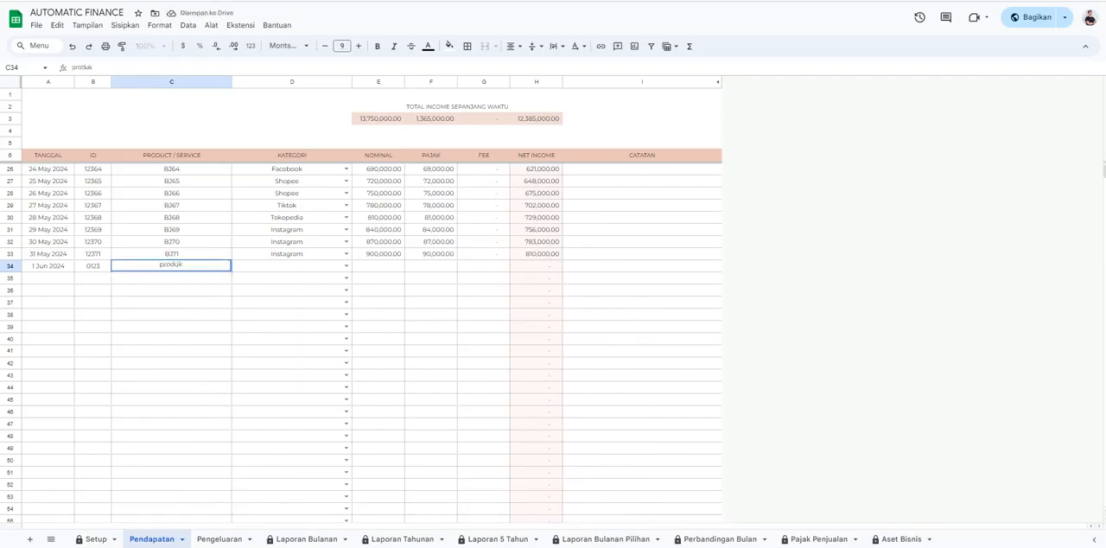
# Choose "website" as the category of the 1 June 2024 income record.
pyautogui.press('Tab')
pyautogui.press('Return')
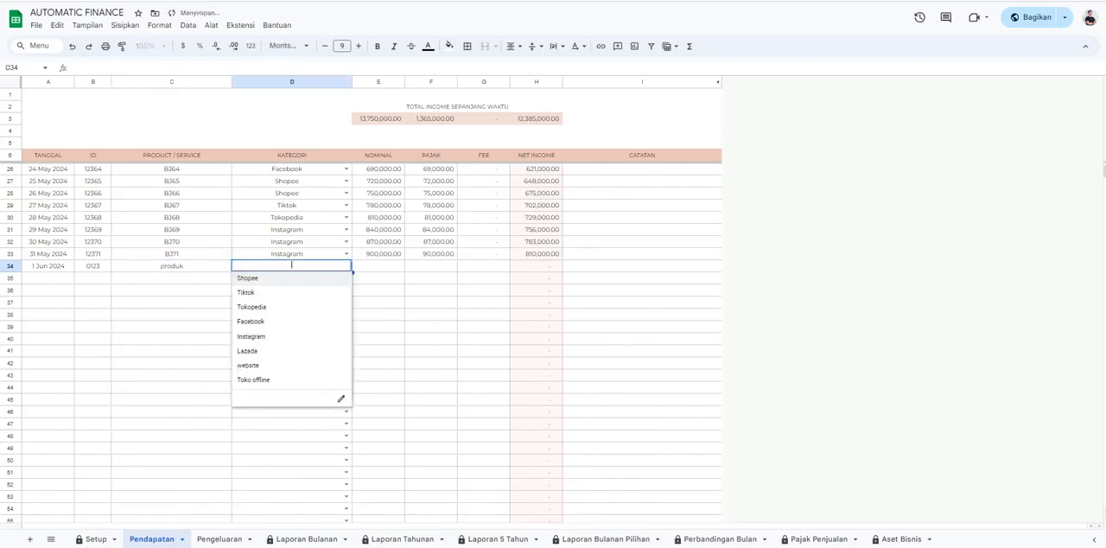
pyautogui.press('Down')
pyautogui.press('Down')
pyautogui.press('Down')
pyautogui.press('Down')
pyautogui.press('Down')
pyautogui.press('Down')
pyautogui.press('Return')
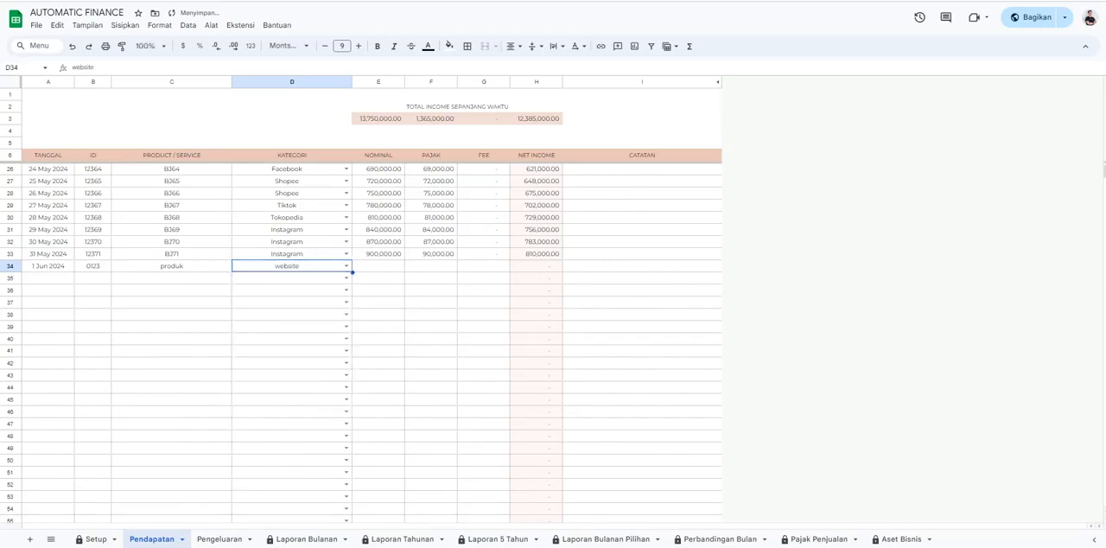
# Enter a nominal of 2000000 with zero tax and zero fee for the income record in row 34.
pyautogui.press('Tab')
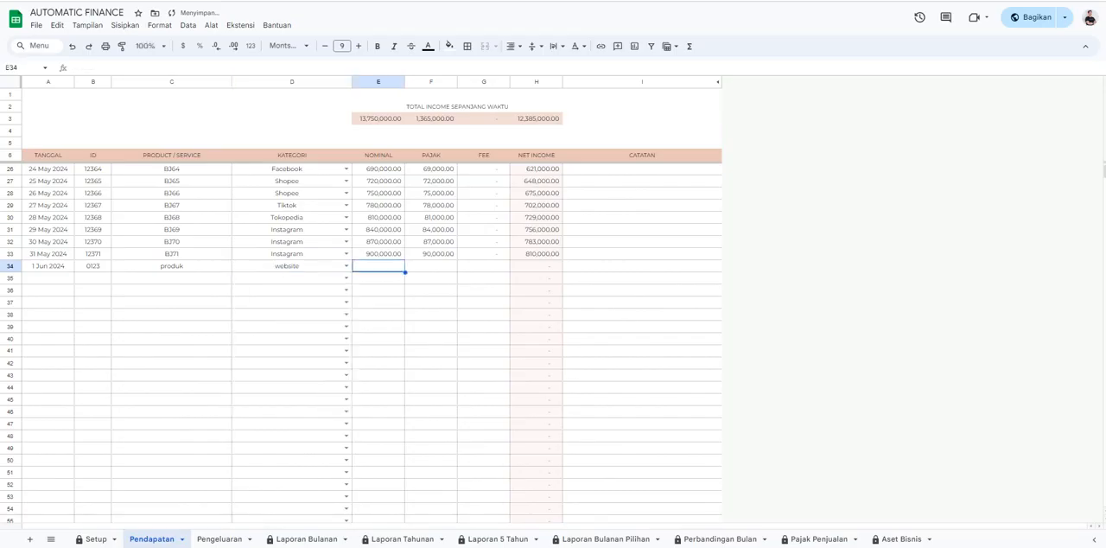
pyautogui.write('2,000,00')
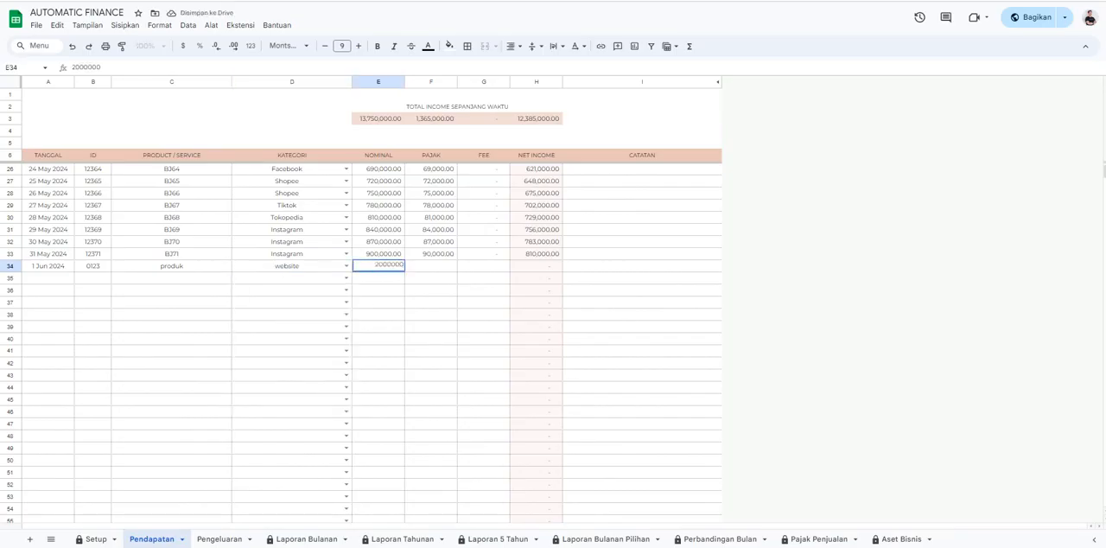
pyautogui.write('0')
pyautogui.press('Tab')
pyautogui.press('Tab')
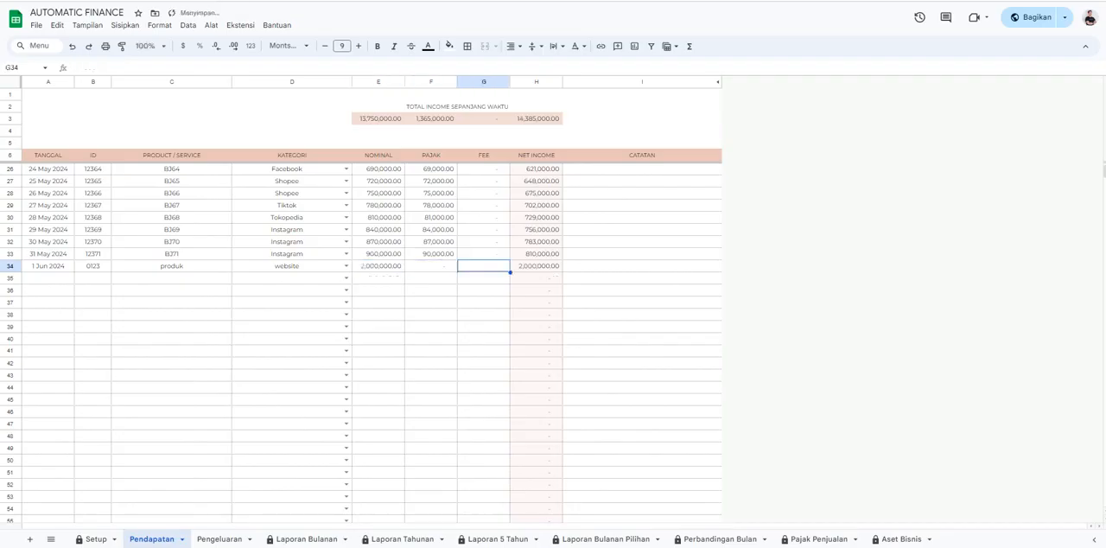
pyautogui.write('0')
pyautogui.press('Tab')
pyautogui.press('Tab')
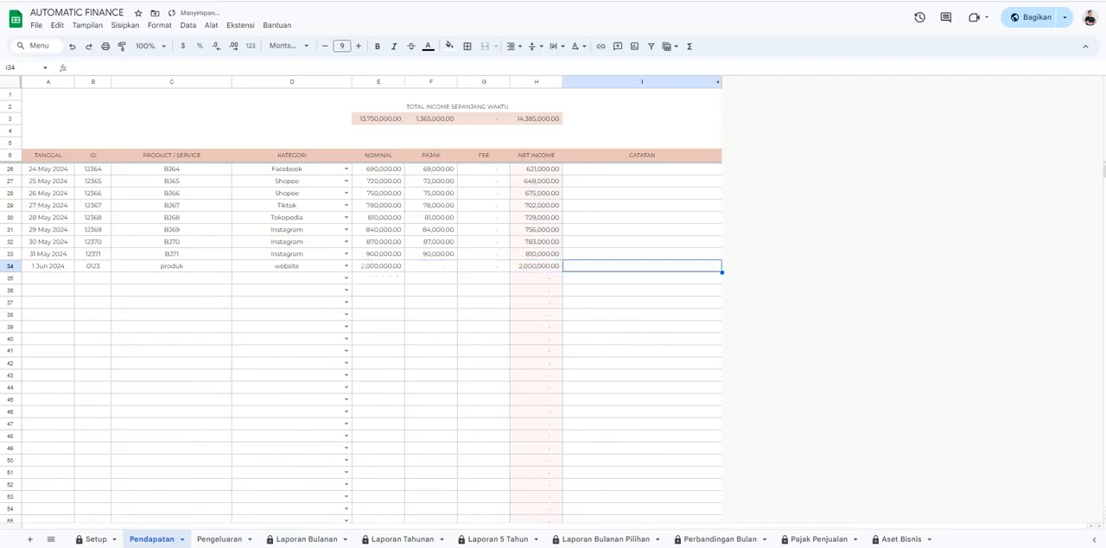
# Add the note "tambahkan catatan" to the income record in row 34.
pyautogui.write('tambahk')
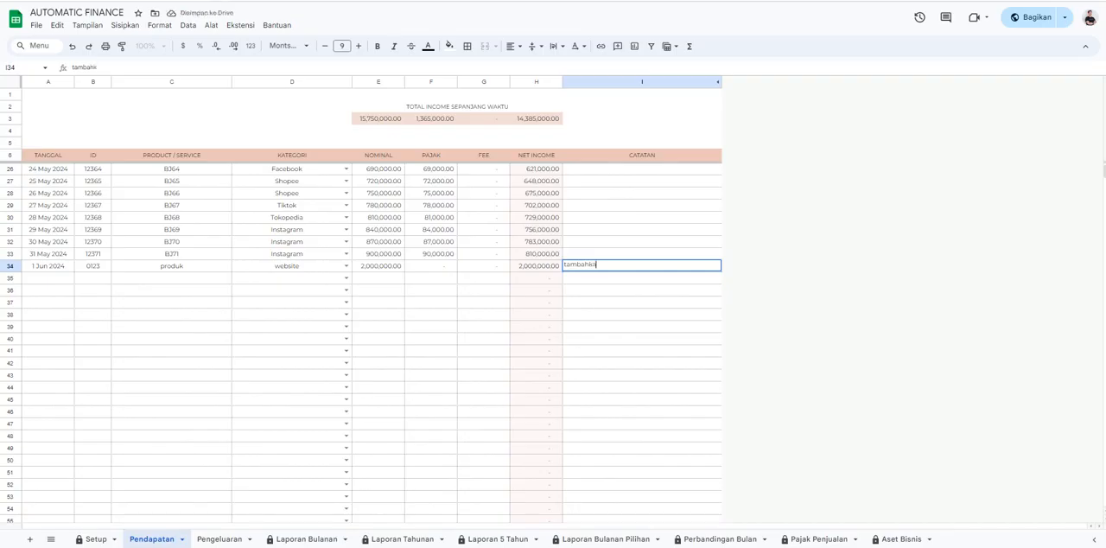
pyautogui.write('an catatan')
# Start a new expense record in row 17 of the Pengeluaran sheet, dated 15 May 2024.
pyautogui.click(219, 539)
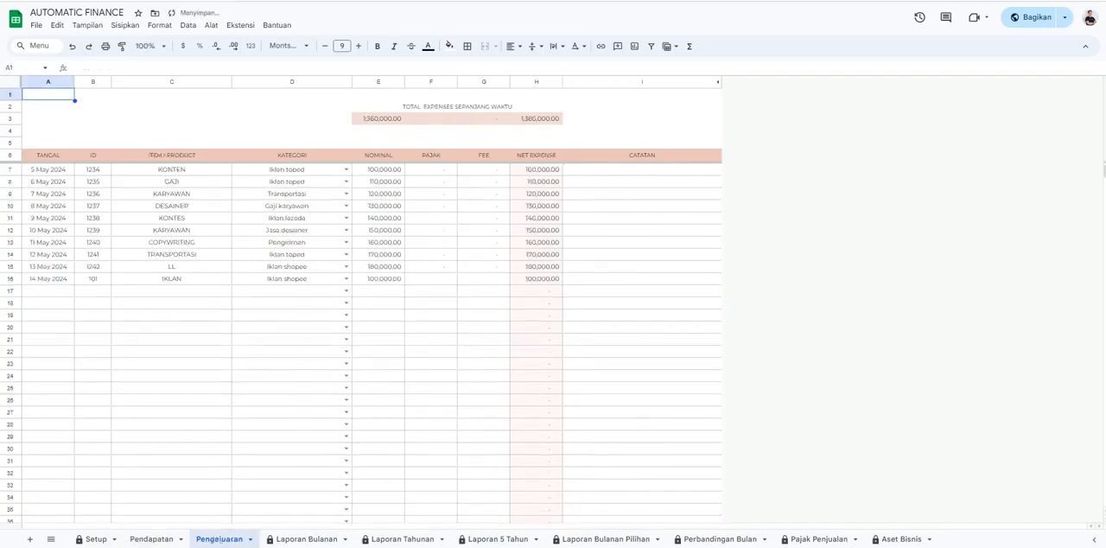
pyautogui.doubleClick(49, 291)
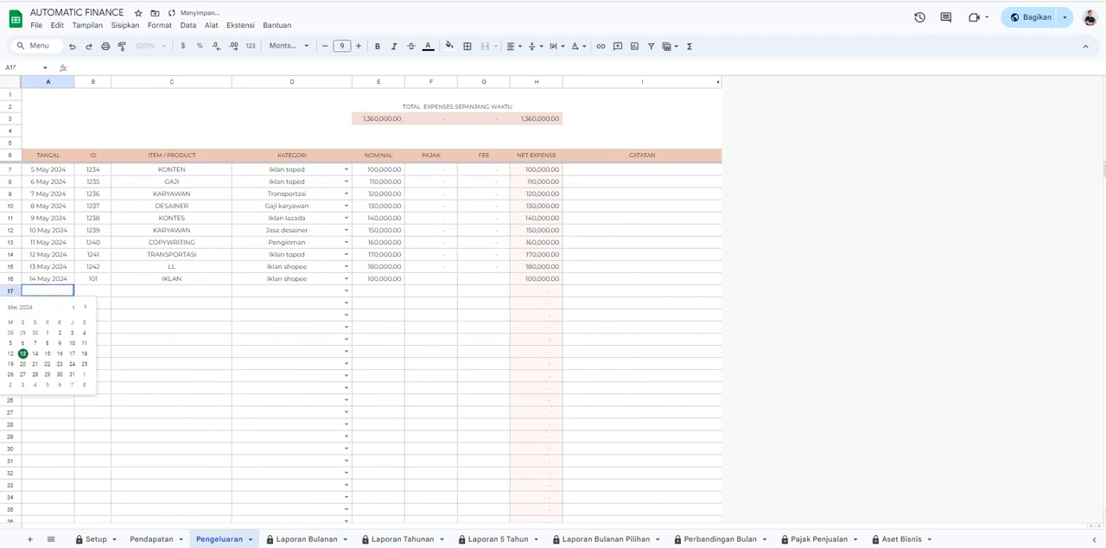
pyautogui.click(48, 353)
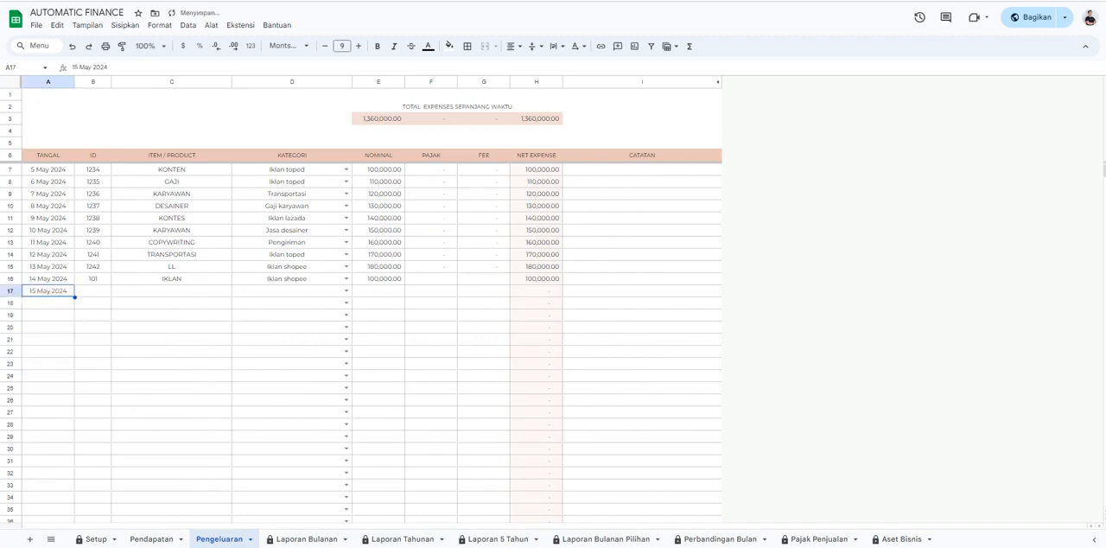
# Enter the record ID and the item "kurir" for the expense in row 17.
pyautogui.click(93, 291)
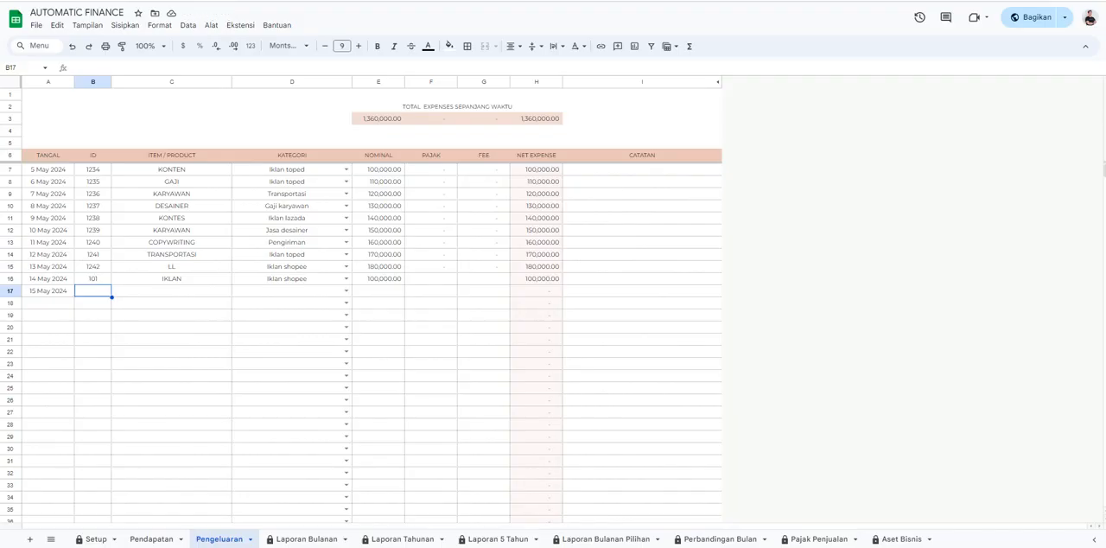
pyautogui.write('123')
pyautogui.press('Tab')
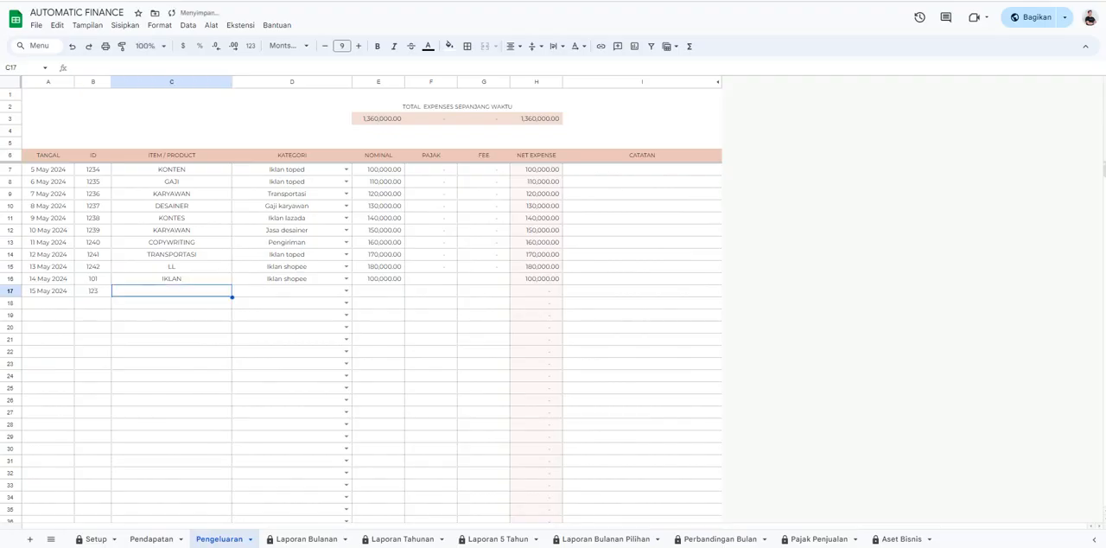
pyautogui.write('DE')
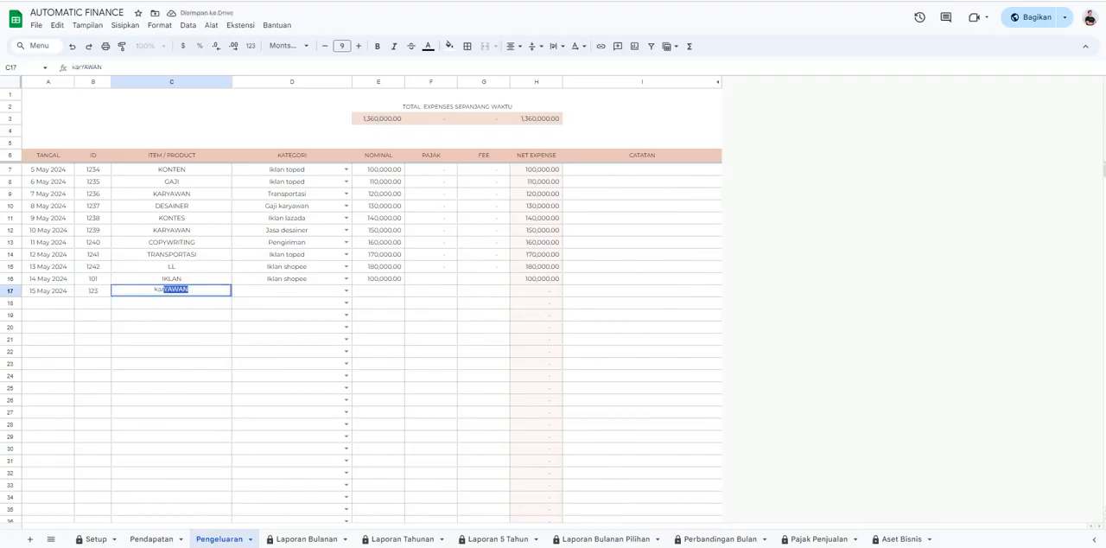
pyautogui.press('BackSpace')
pyautogui.press('BackSpace')
pyautogui.press('BackSpace')
pyautogui.write('kurir')
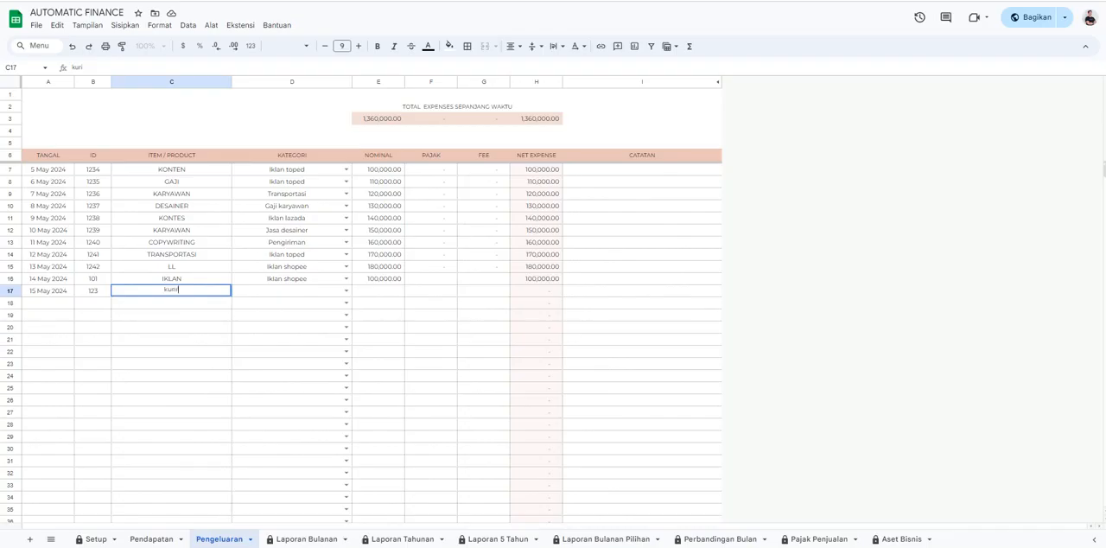
# Categorize the row 17 expense as Pengiriman and enter a nominal of 200000 with zero tax and fee.
pyautogui.click(347, 291)
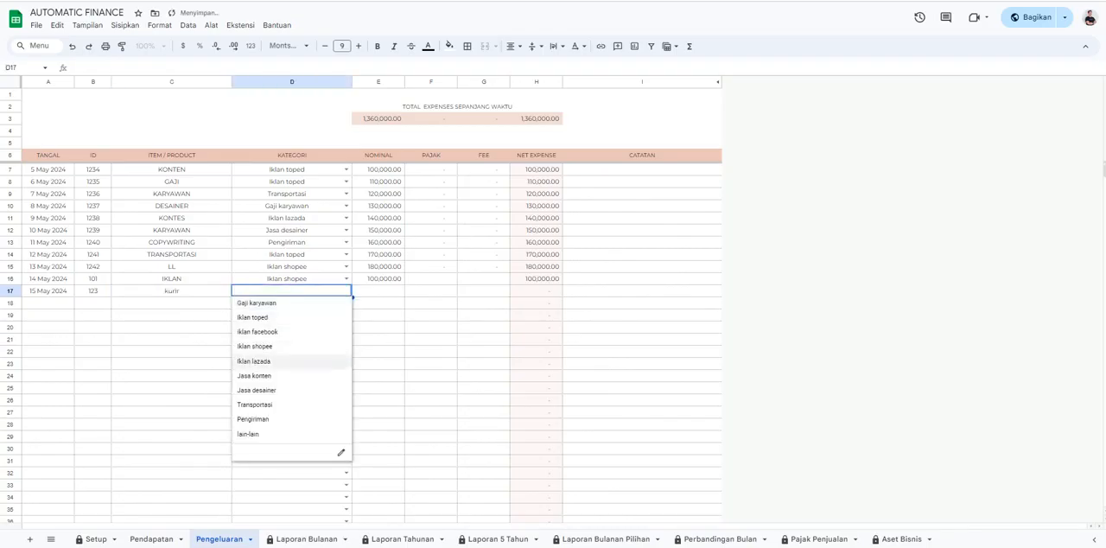
pyautogui.press('Return')
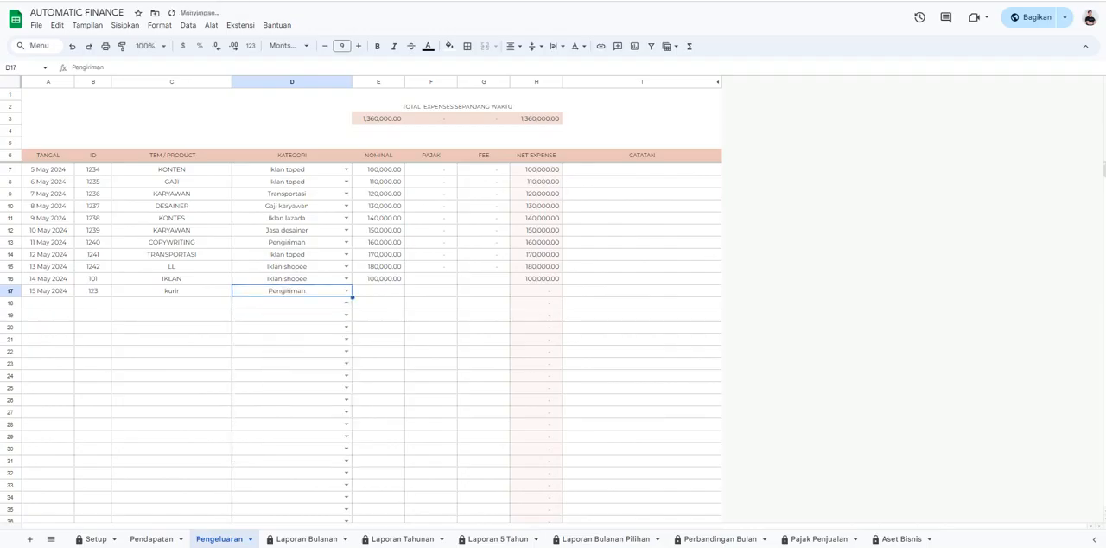
pyautogui.click(379, 291)
pyautogui.write('200')
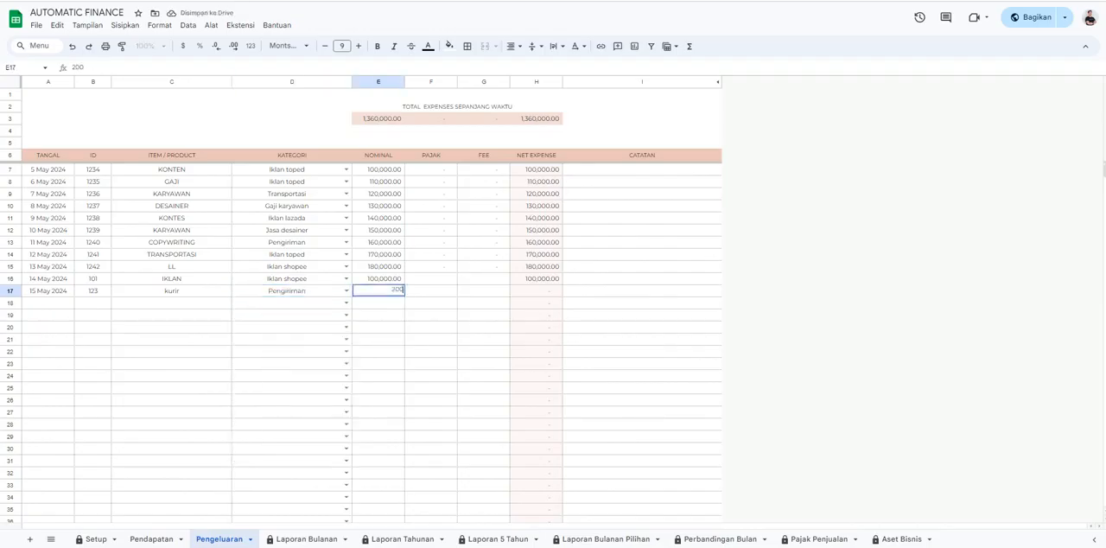
pyautogui.write('0000')
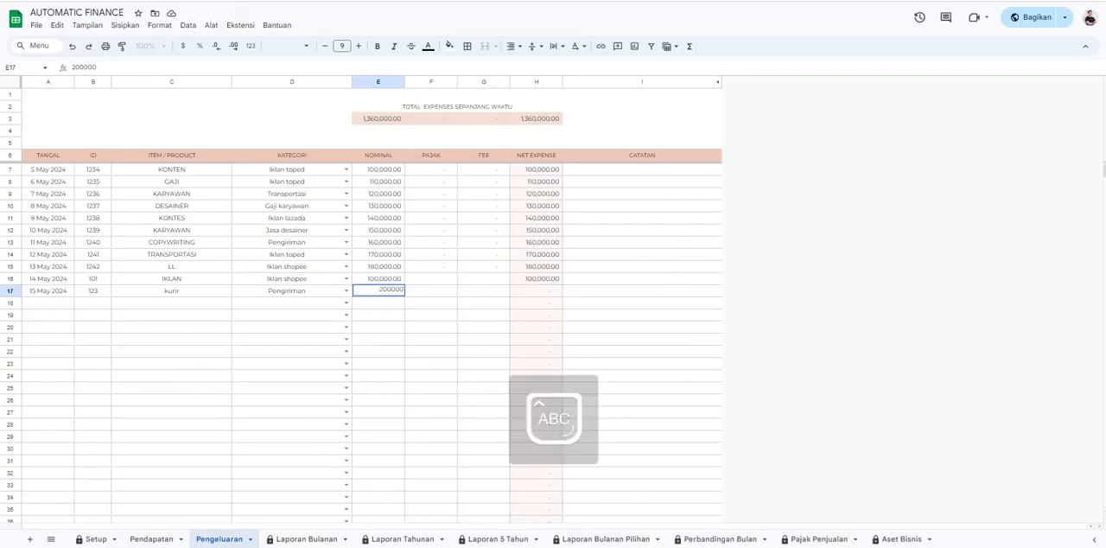
pyautogui.press('Tab')
pyautogui.press('Tab')
pyautogui.press('Tab')
pyautogui.press('Tab')
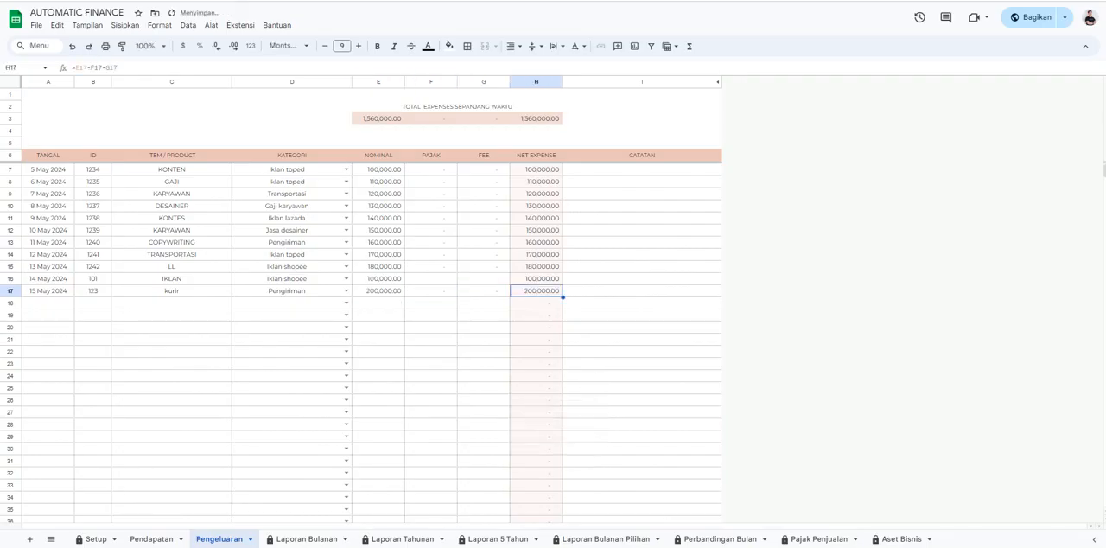
# Add the note "tambahkan catatan" to the expense record in row 17.
pyautogui.write('TES')
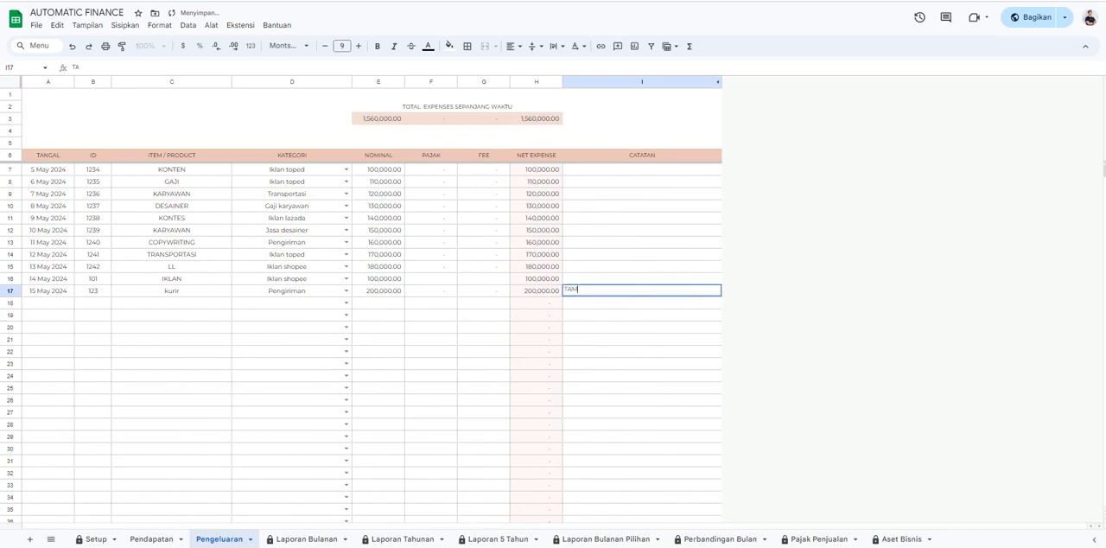
pyautogui.press('capslock')
pyautogui.press('BackSpace')
pyautogui.press('BackSpace')
pyautogui.press('BackSpace')
pyautogui.write('tambahkan ca')
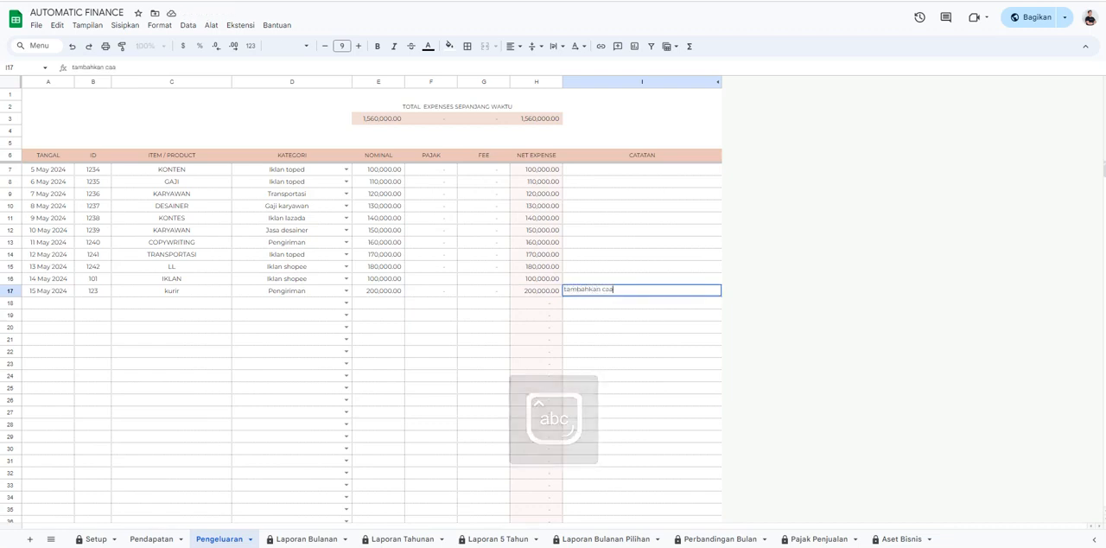
pyautogui.write('tatan')
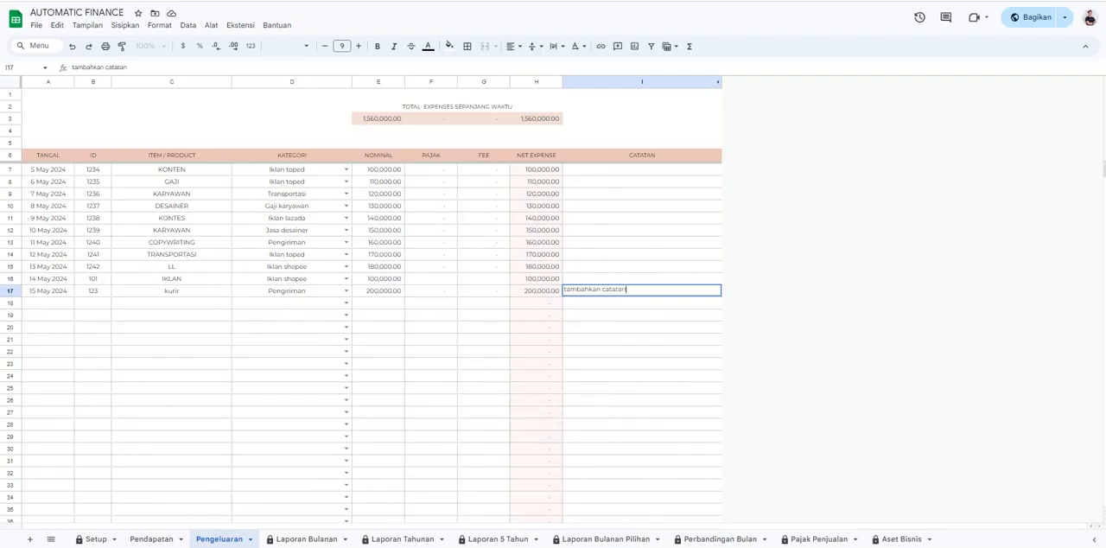
pyautogui.click(642, 351)
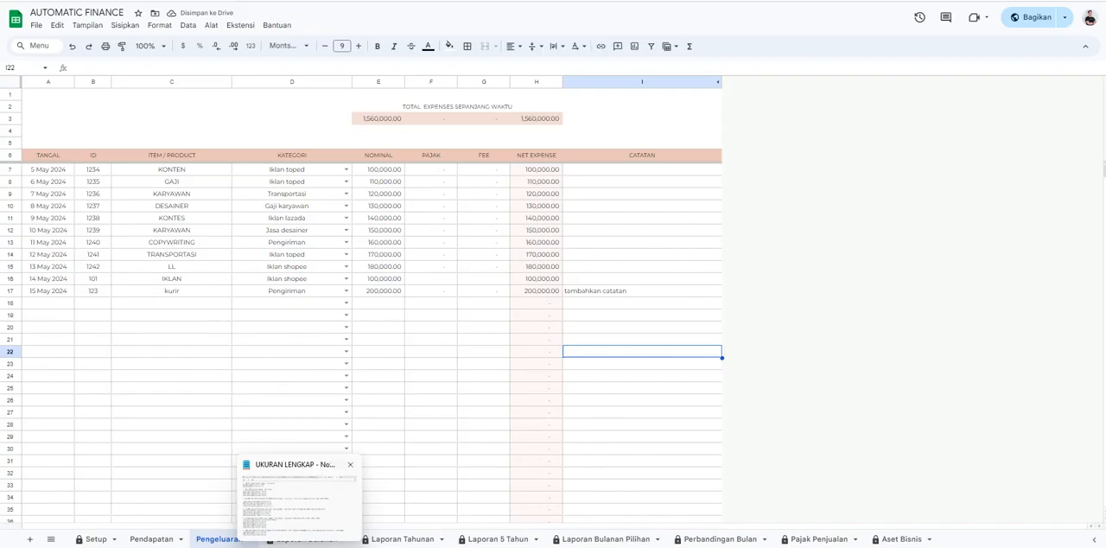
pyautogui.click(642, 388)
# View the Laporan Bulanan summary for May 2024 and the income records on the Pendapatan sheet.
pyautogui.click(306, 538)
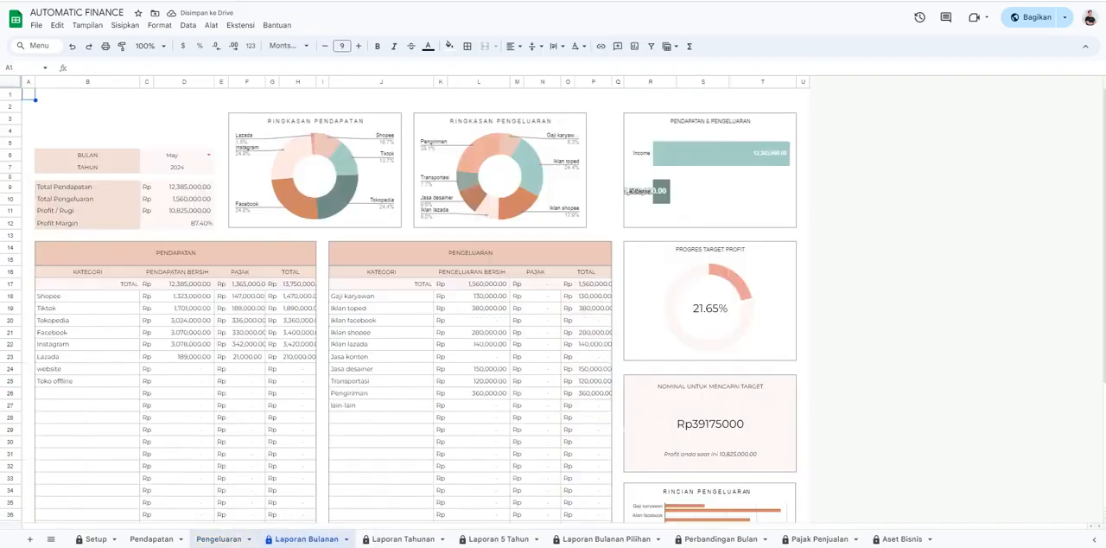
pyautogui.click(151, 539)
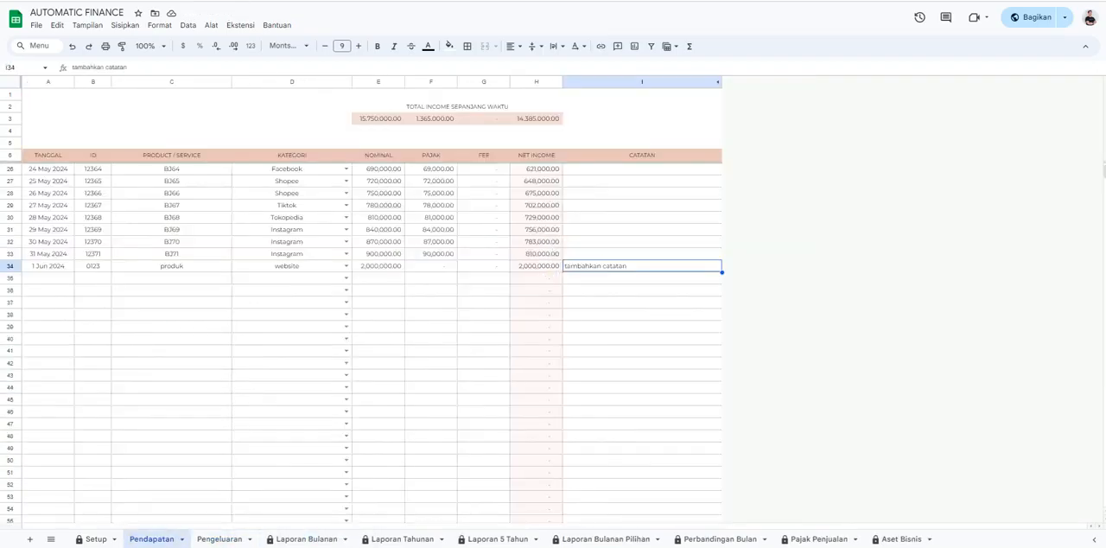
# Review the expense records on the Pengeluaran sheet and look at the date picker in the first empty row.
pyautogui.click(220, 538)
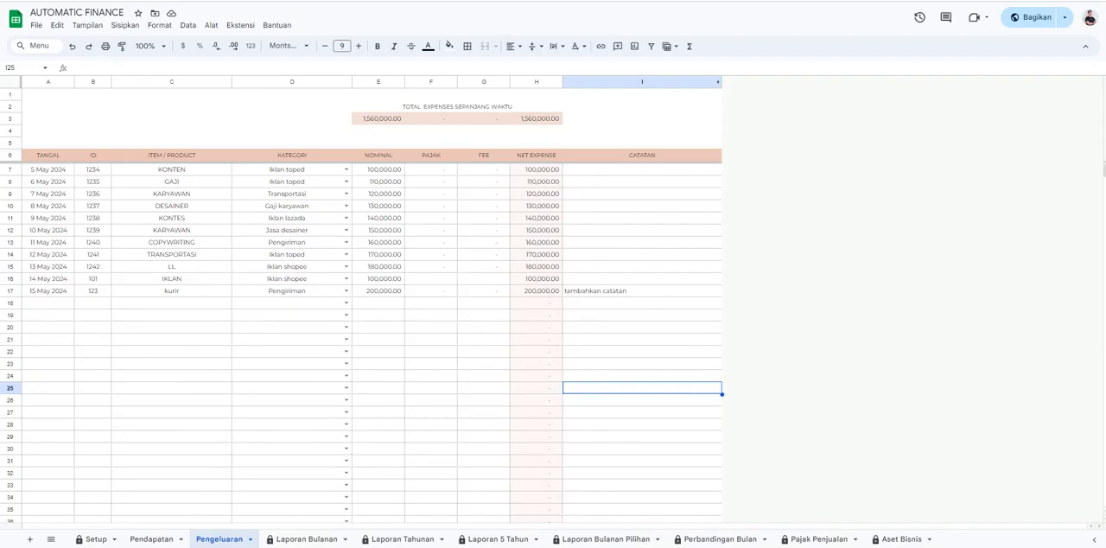
pyautogui.doubleClick(49, 303)
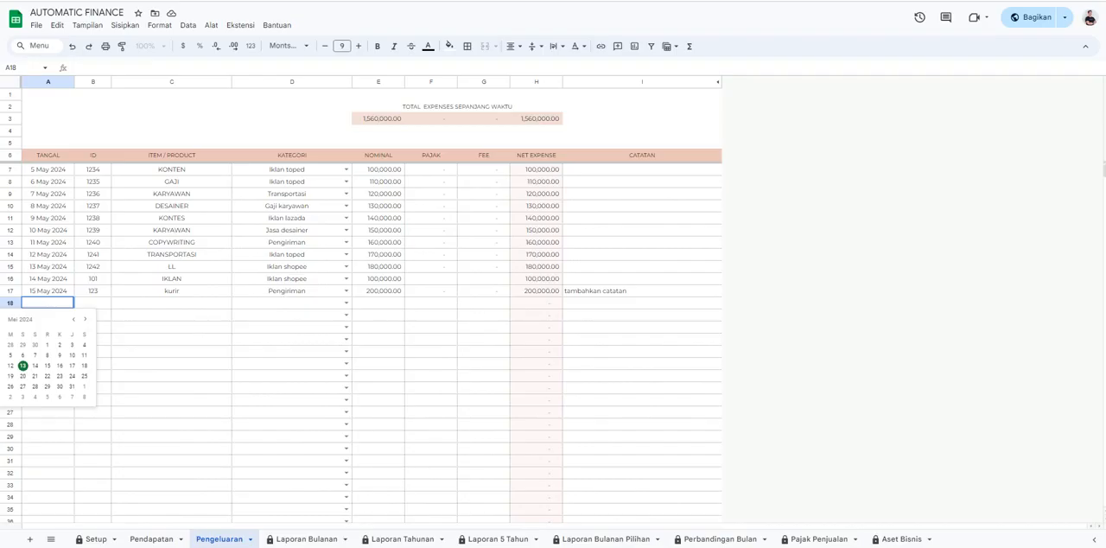
pyautogui.click(171, 400)
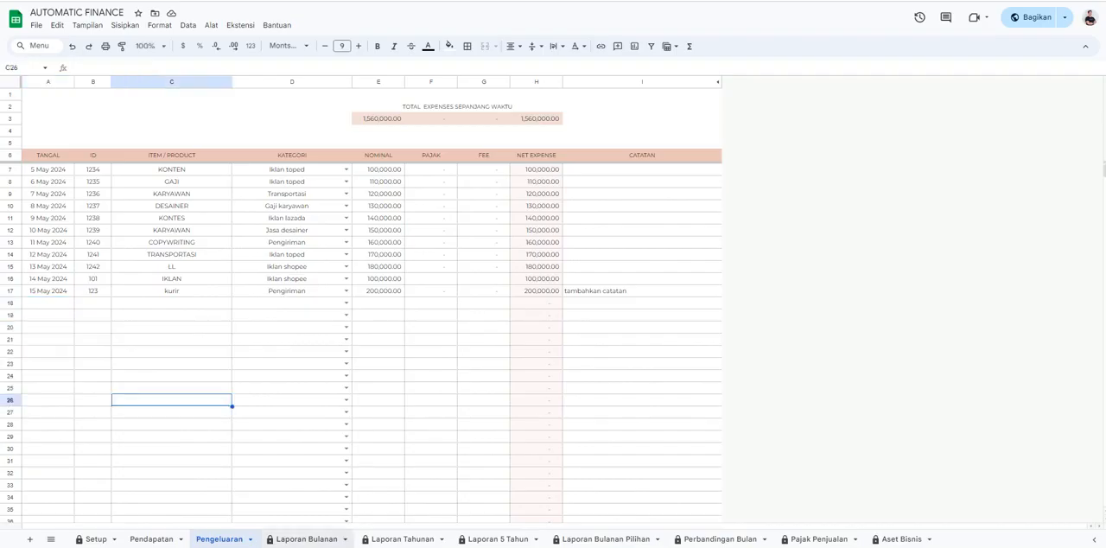
# Switch the Laporan Bulanan report month to Apr and back to May.
pyautogui.click(306, 538)
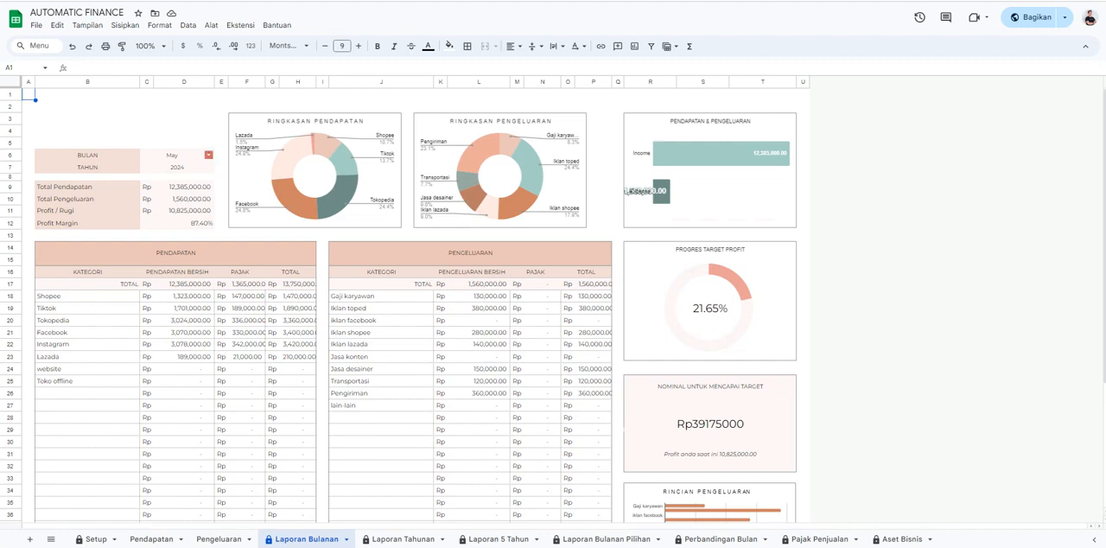
pyautogui.click(209, 155)
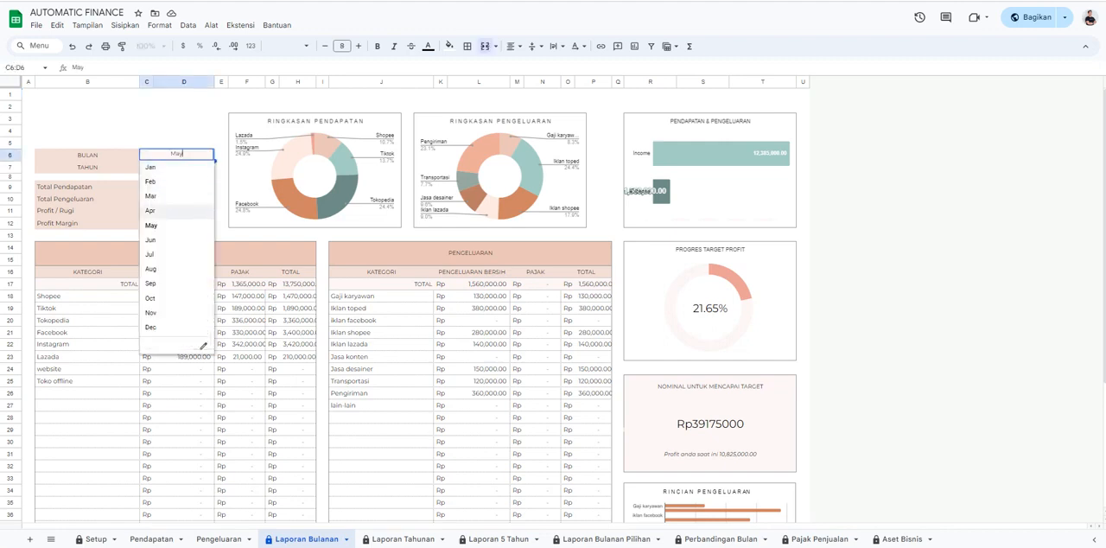
pyautogui.click(151, 210)
pyautogui.click(208, 155)
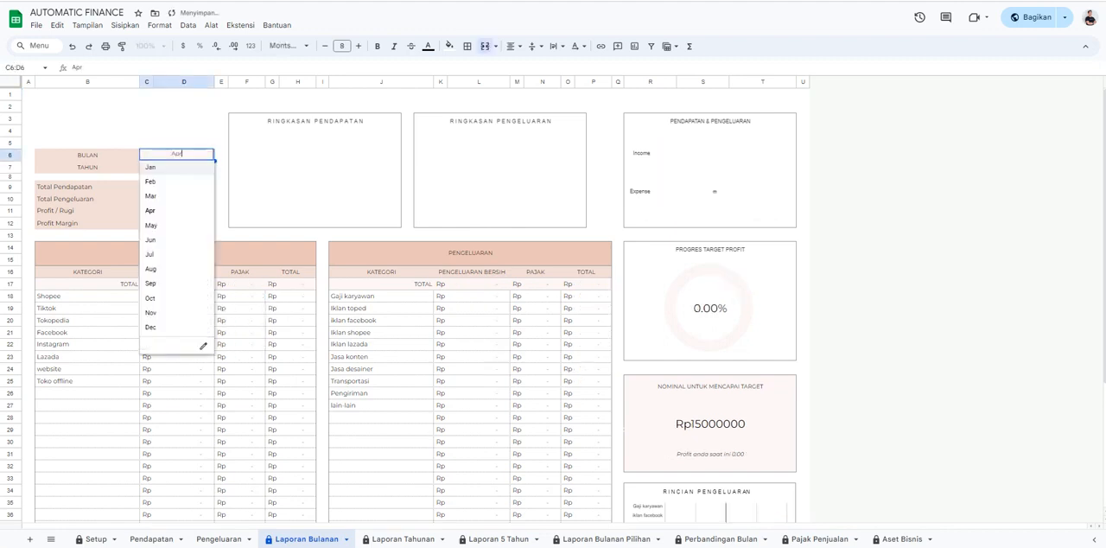
pyautogui.click(152, 226)
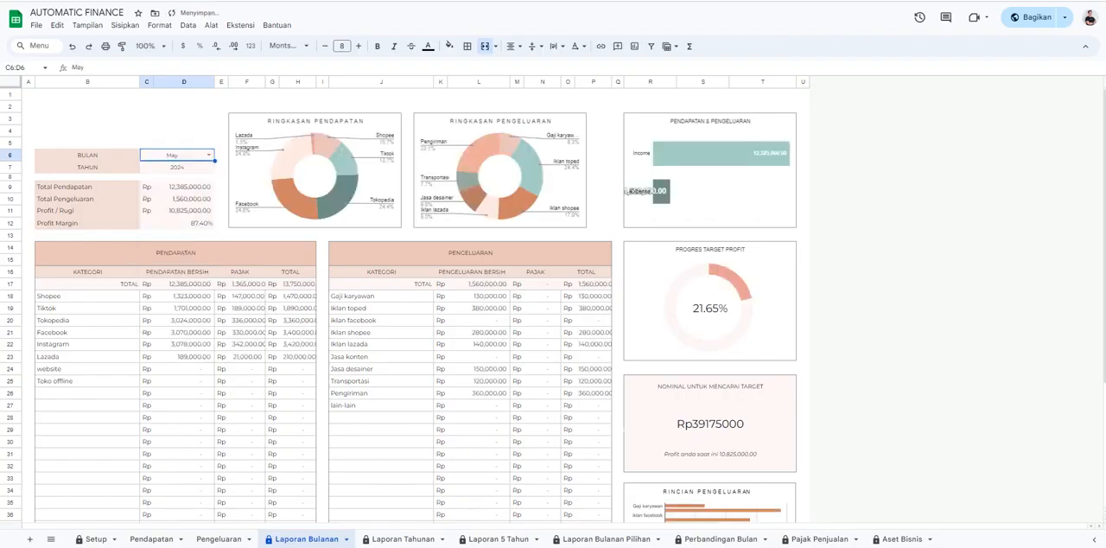
# Examine the May 2024 Laporan Bulanan report, including the year, category tables, profit target progress and Rincian Pengeluaran chart.
pyautogui.click(177, 167)
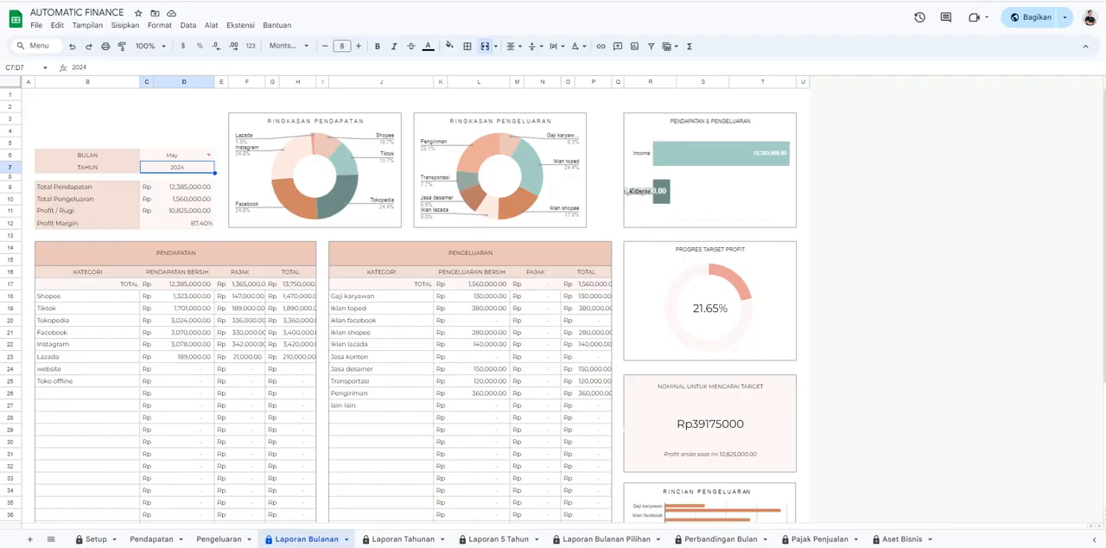
pyautogui.scroll(-2, 553, 302)
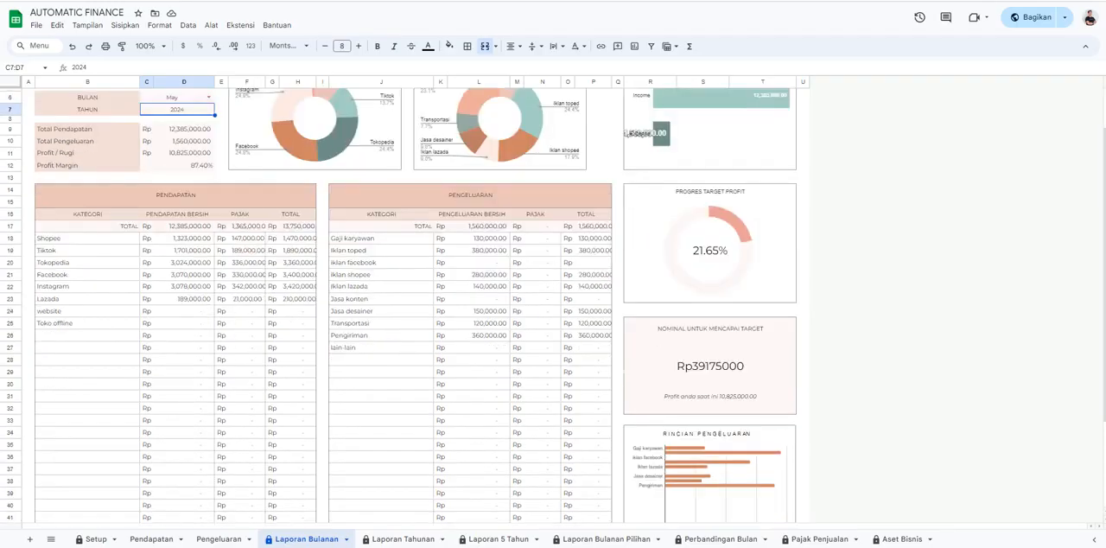
pyautogui.scroll(2, 553, 303)
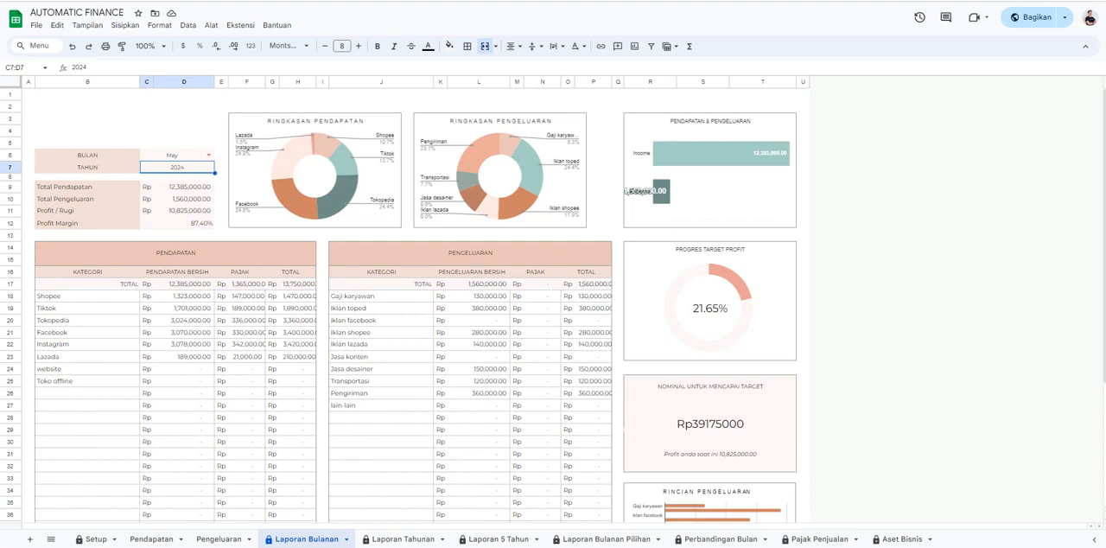
pyautogui.scroll(-3, 553, 302)
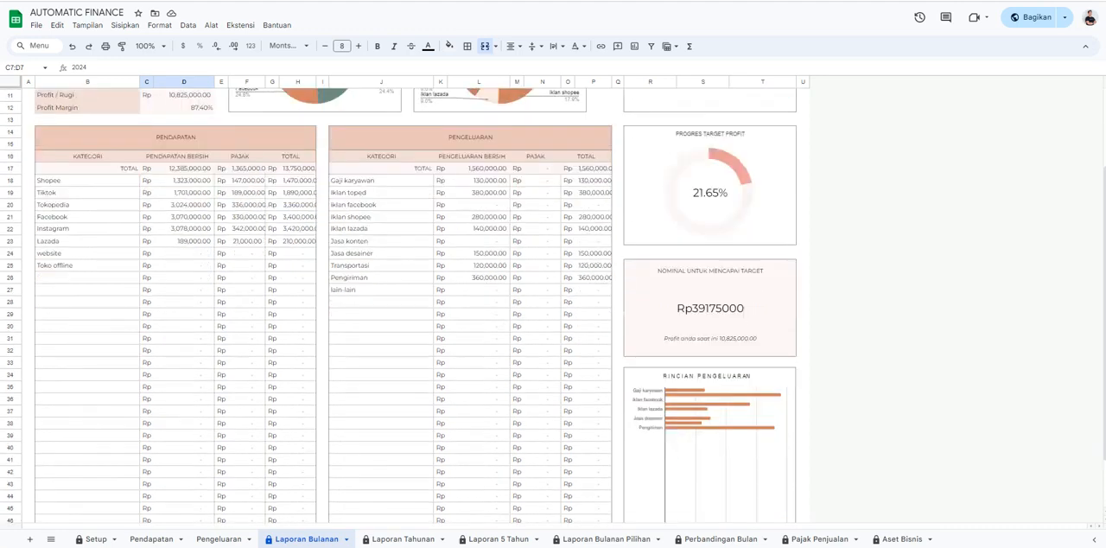
pyautogui.scroll(-2, 554, 303)
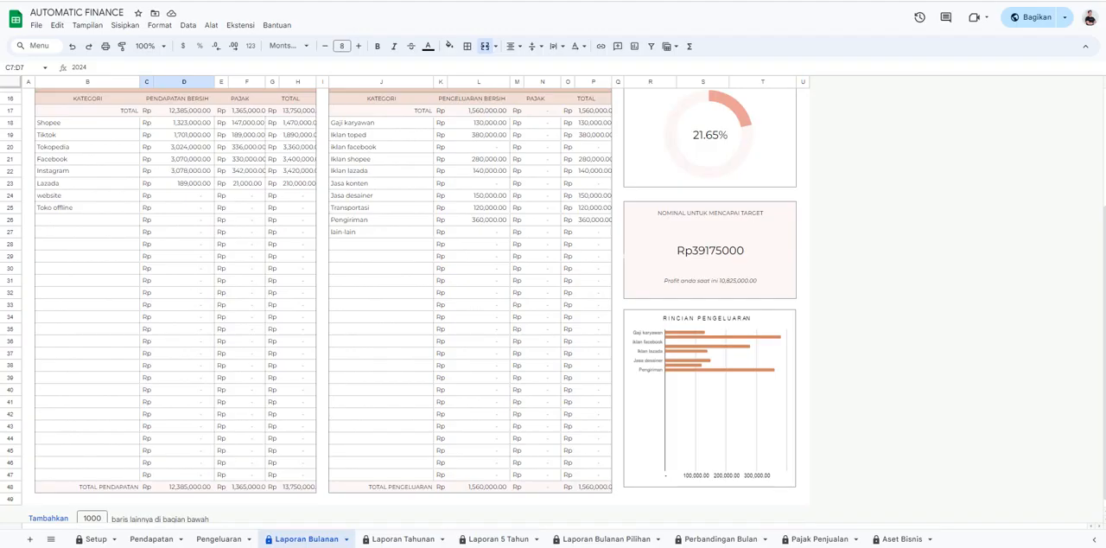
pyautogui.scroll(-1, 399, 306)
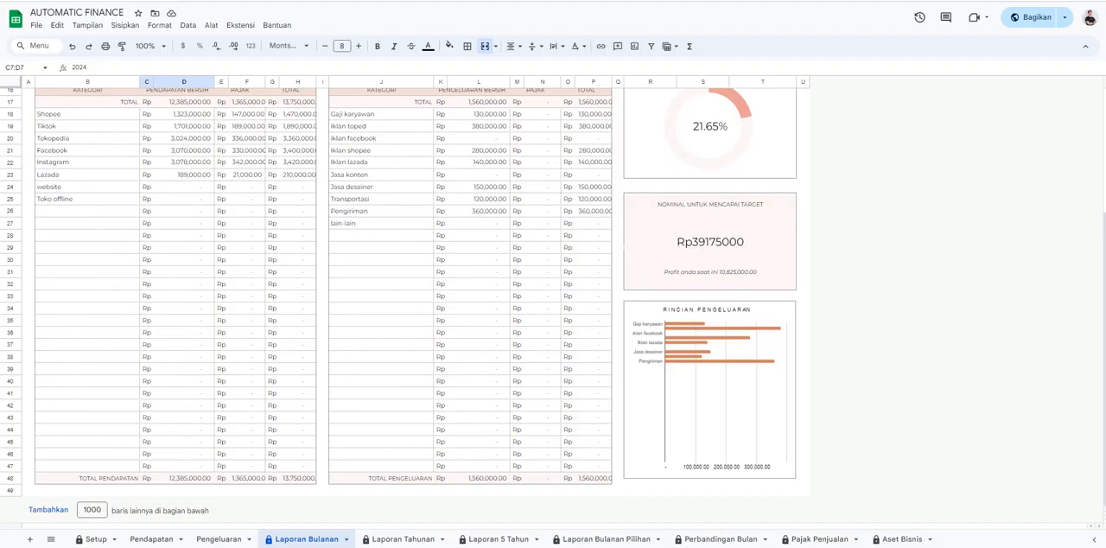
pyautogui.scroll(5, 398, 306)
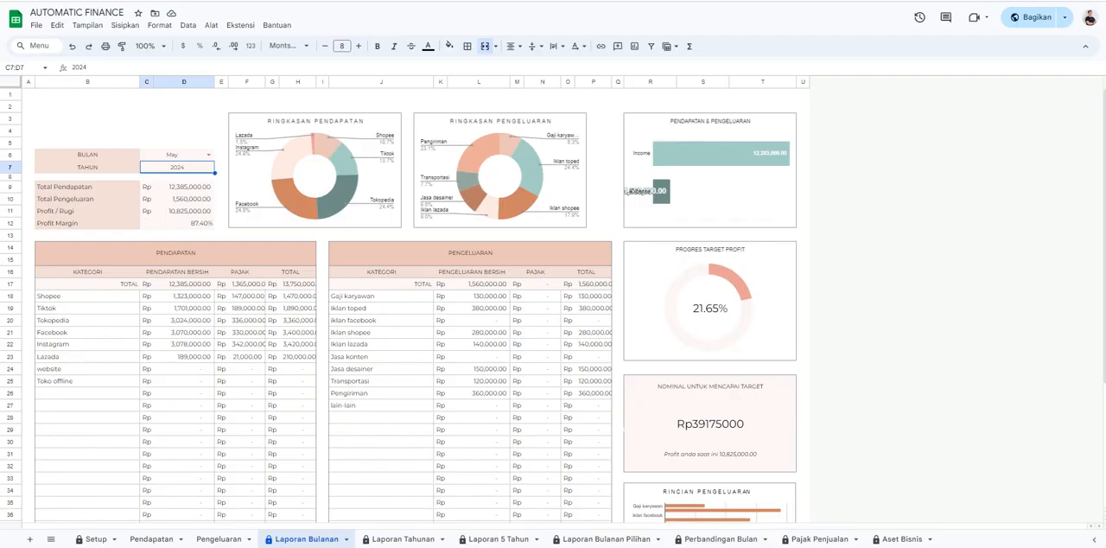
# Look over the Laporan Tahunan and Laporan 5 Tahun reports, ending on Laporan Tahunan.
pyautogui.click(403, 538)
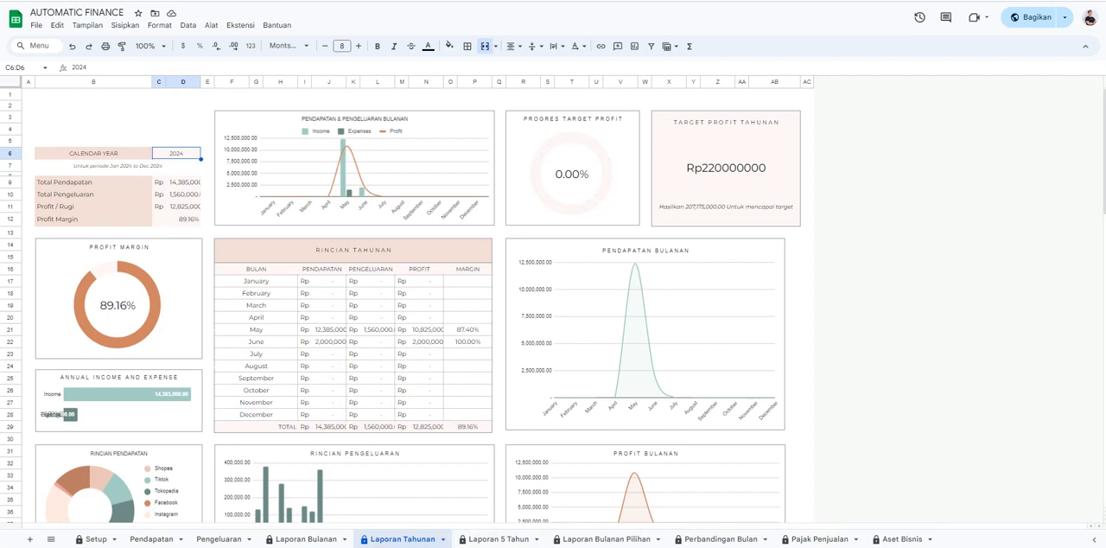
pyautogui.click(498, 538)
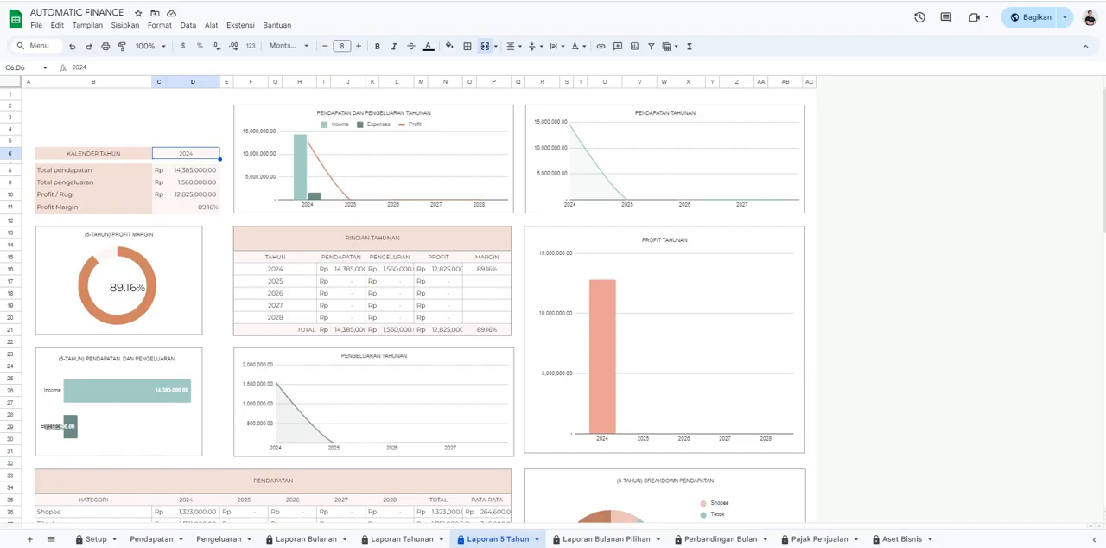
pyautogui.click(402, 538)
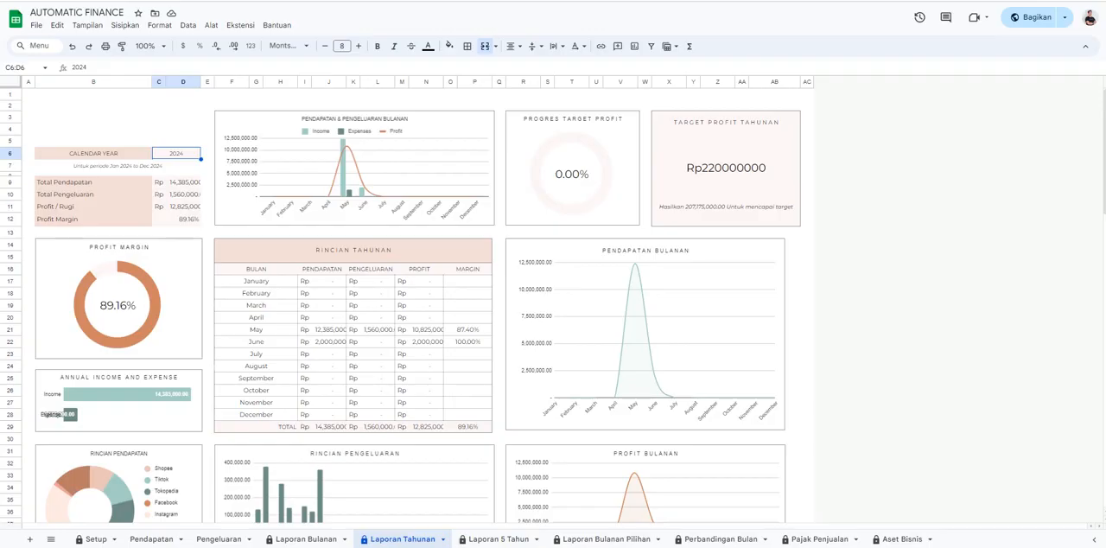
# Change the Laporan Tahunan calendar year to 2023, and set it back to 2024.
pyautogui.doubleClick(176, 153)
pyautogui.press('BackSpace')
pyautogui.write('3')
pyautogui.press('Return')
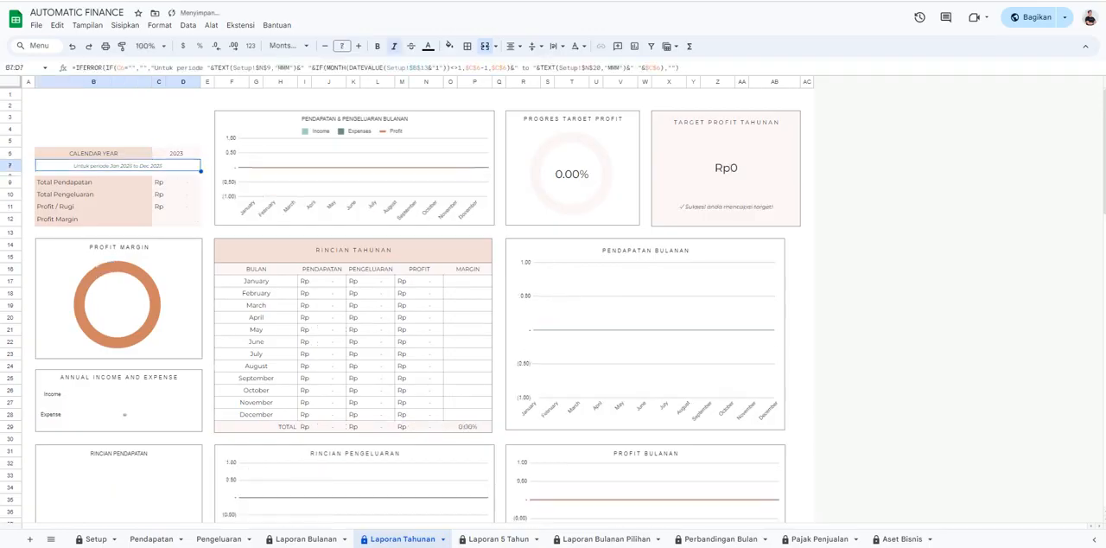
pyautogui.doubleClick(176, 153)
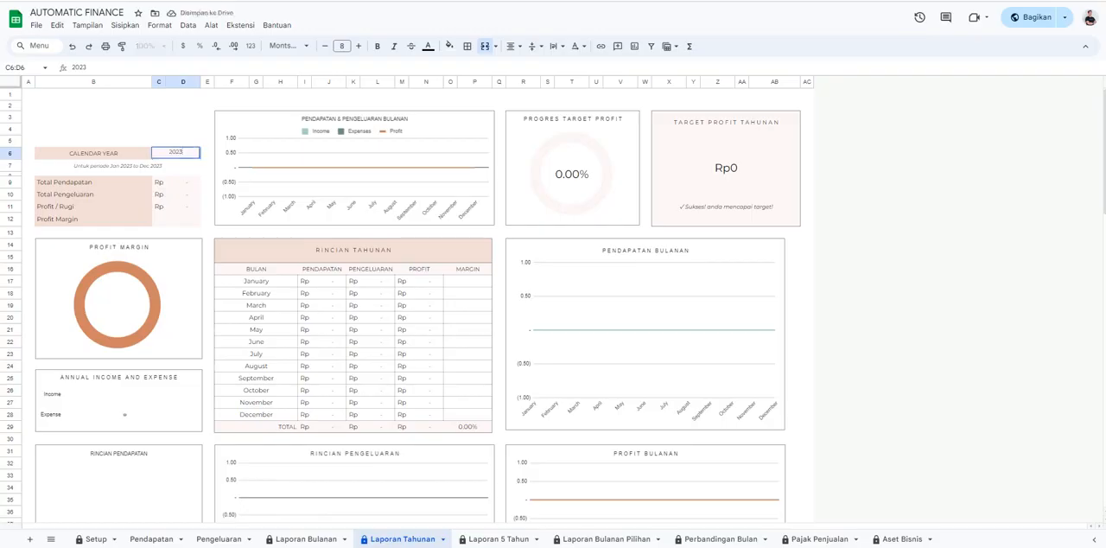
pyautogui.press('BackSpace')
pyautogui.write('4')
pyautogui.press('Return')
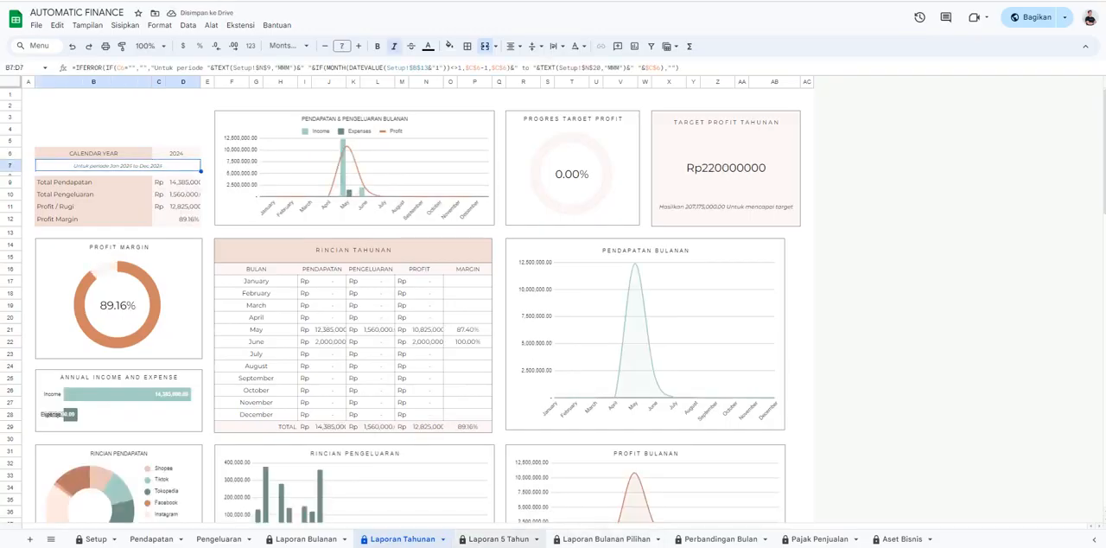
# Change the starting year on the Laporan 5 Tahun report to 2023, and restore it to 2024.
pyautogui.click(498, 539)
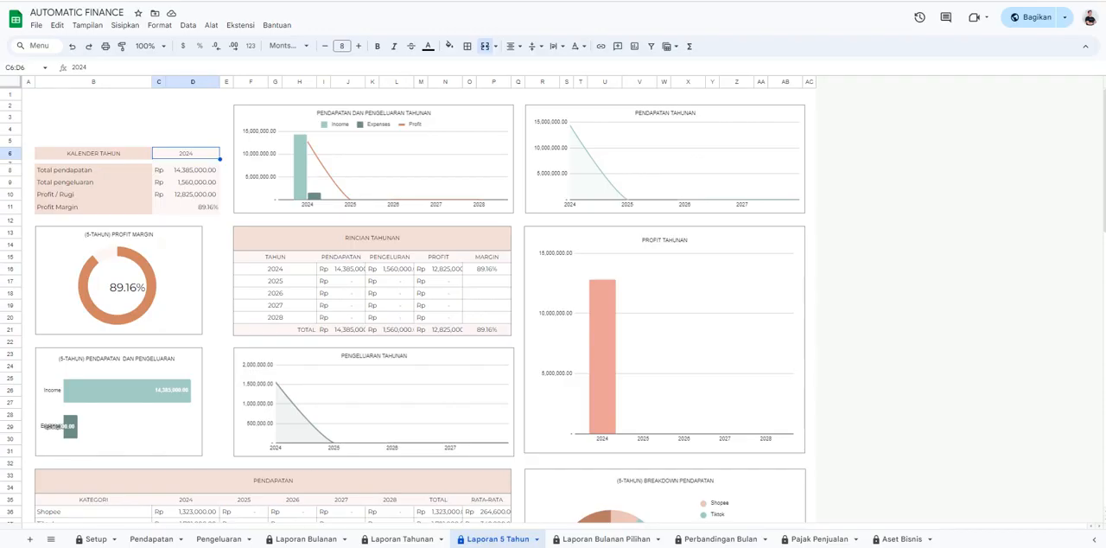
pyautogui.doubleClick(186, 153)
pyautogui.write('3')
pyautogui.press('Return')
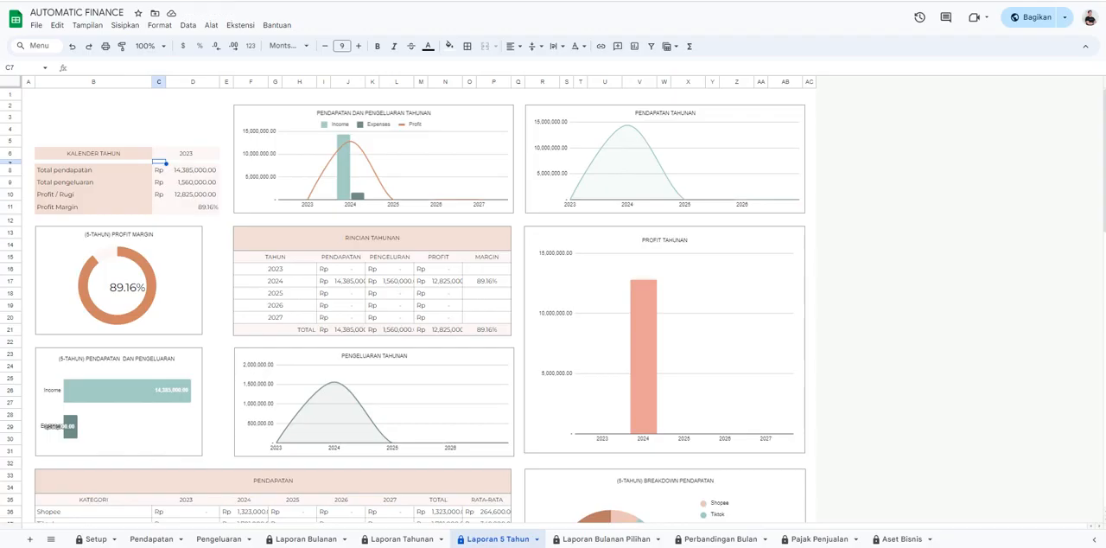
pyautogui.doubleClick(186, 153)
pyautogui.press('BackSpace')
pyautogui.write('4')
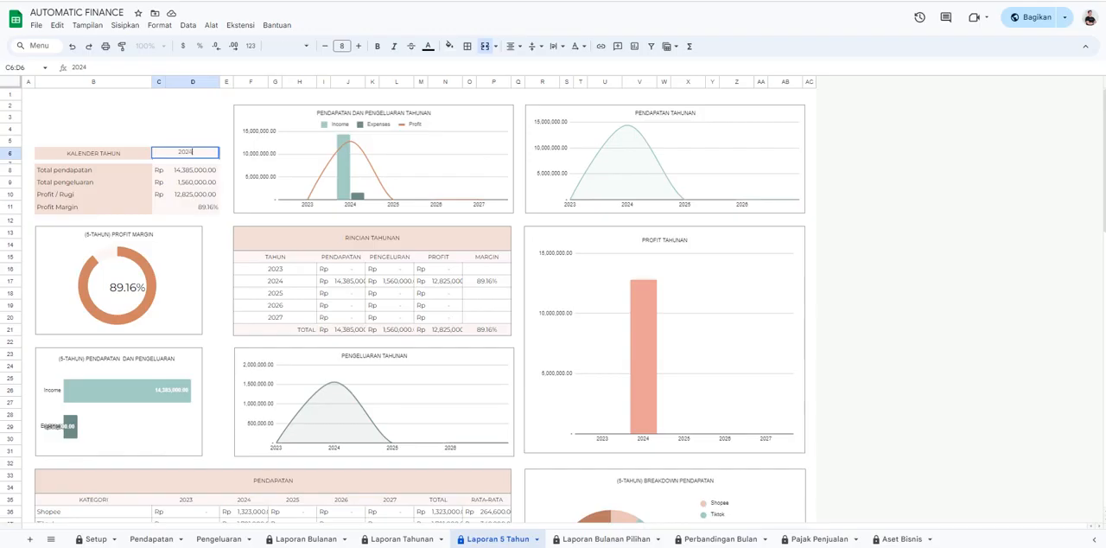
pyautogui.press('Return')
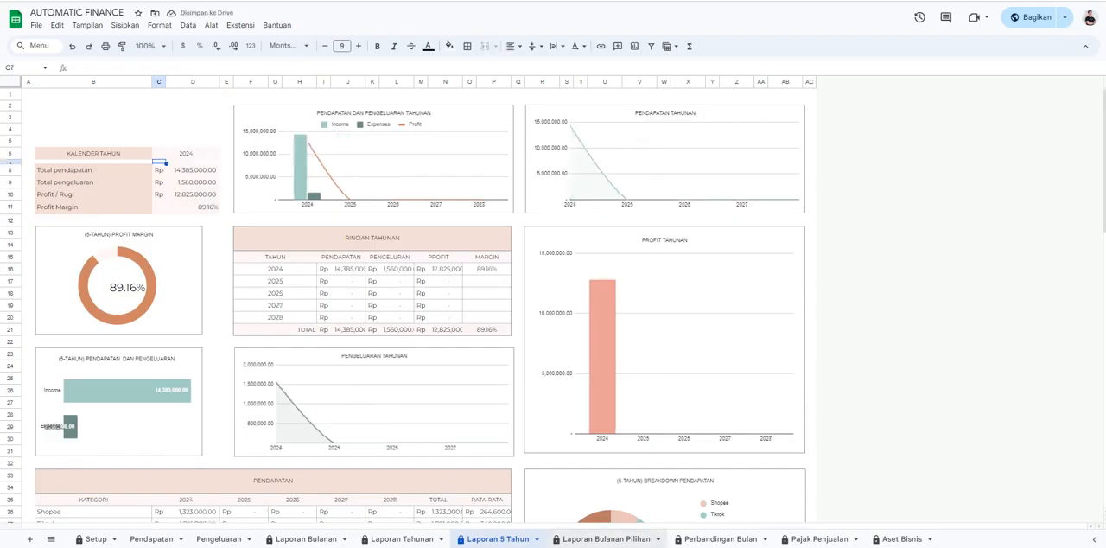
# On Laporan Bulanan Pilihan, set the report period from 1 Jun 2024 to 22 Jun 2024.
pyautogui.click(605, 538)
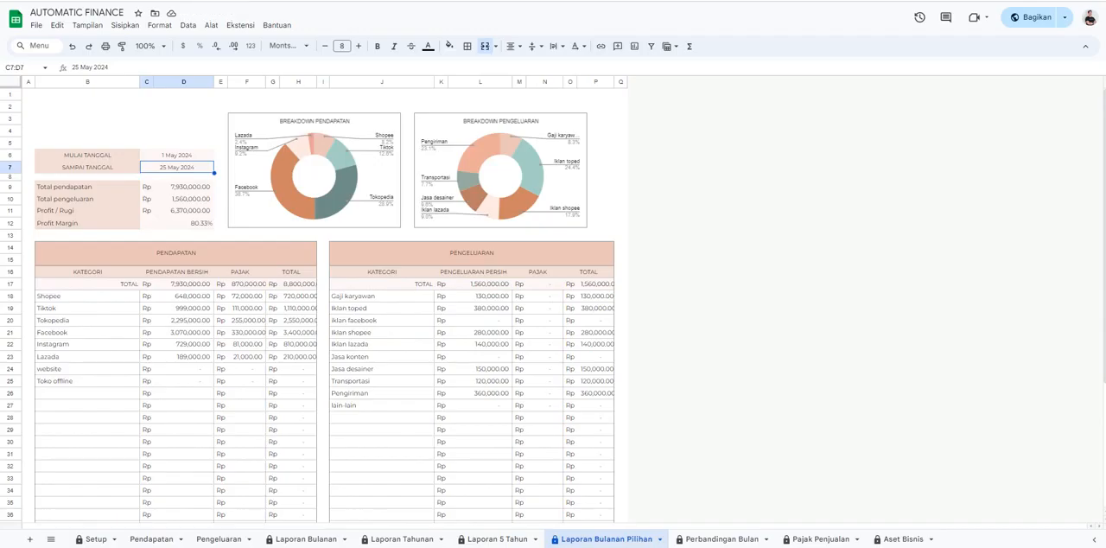
pyautogui.doubleClick(176, 155)
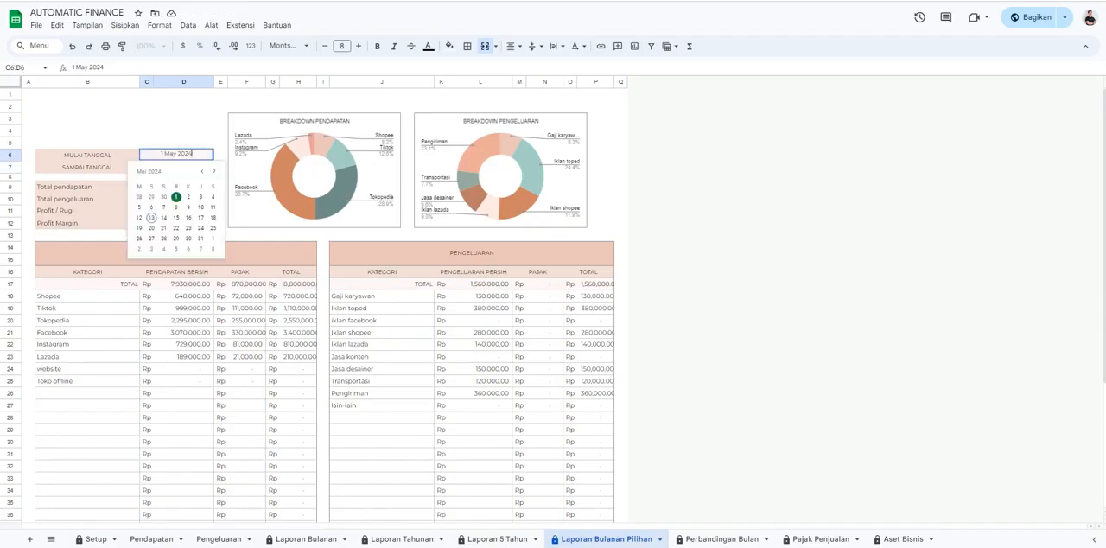
pyautogui.click(213, 170)
pyautogui.click(212, 197)
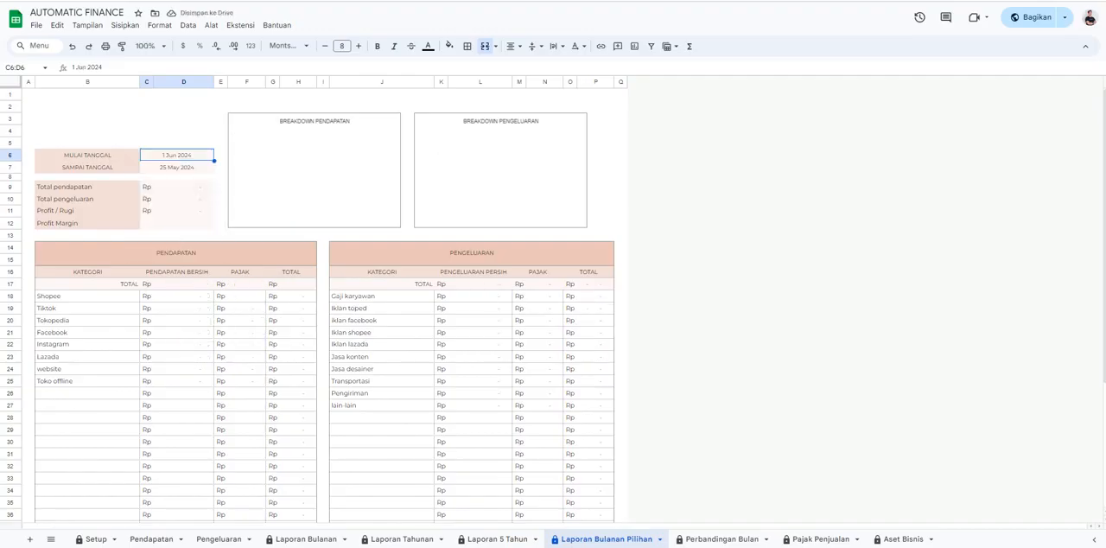
pyautogui.doubleClick(177, 167)
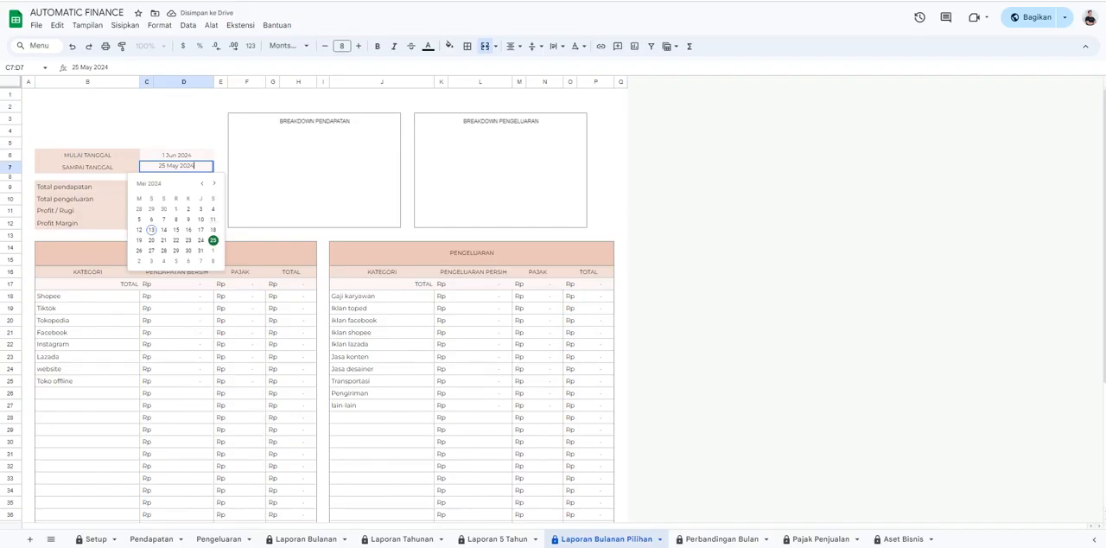
pyautogui.click(213, 183)
pyautogui.click(212, 240)
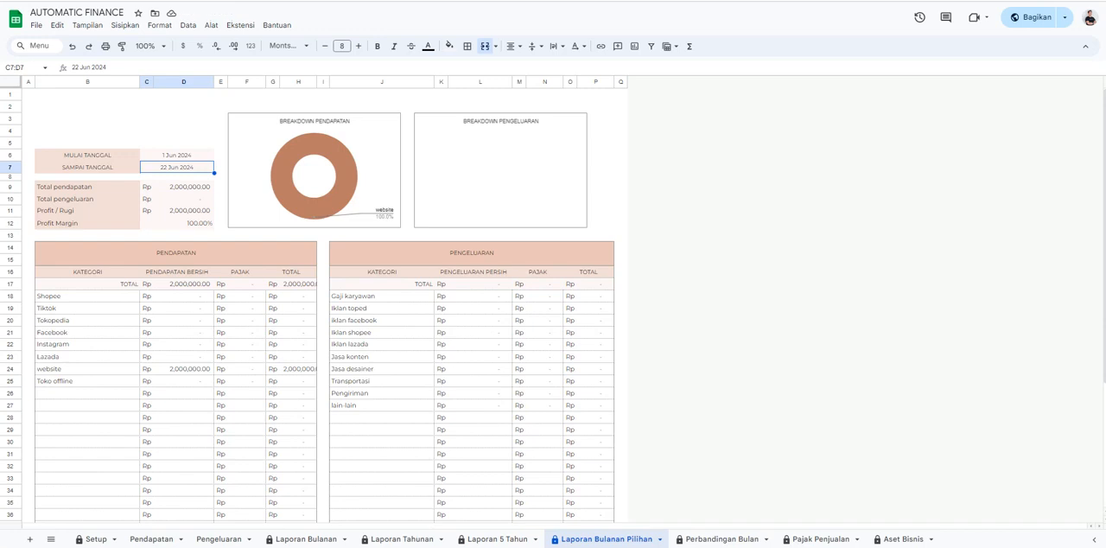
# Check the date of the row 34 income record on Pendapatan and return to Laporan Bulanan Pilihan.
pyautogui.click(152, 539)
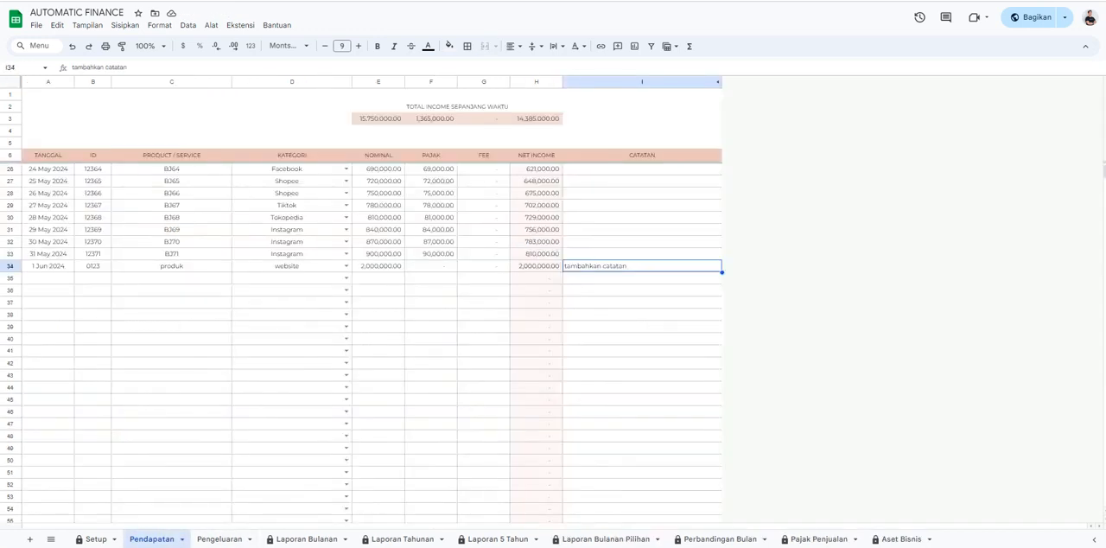
pyautogui.click(48, 266)
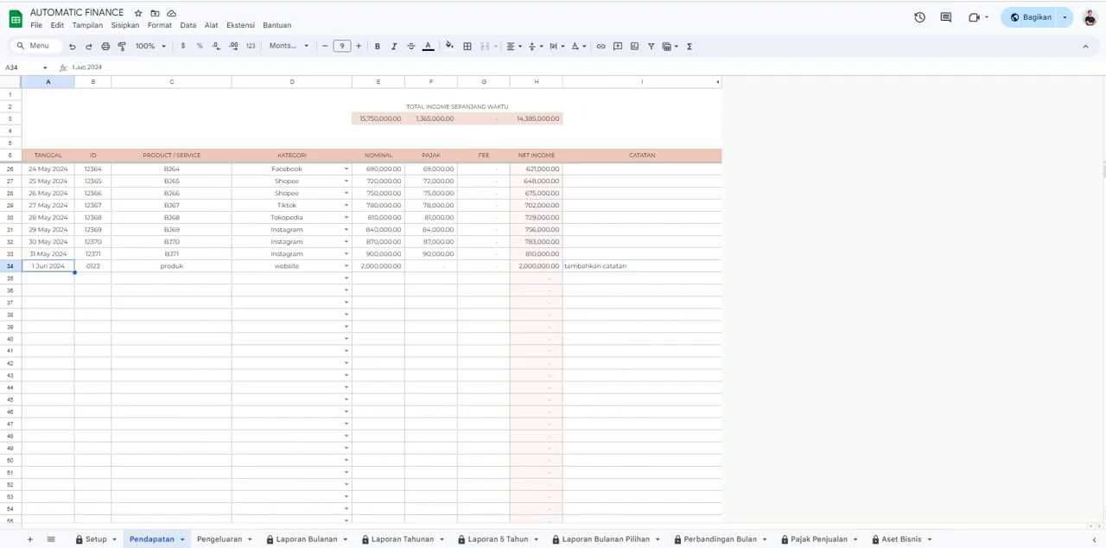
pyautogui.click(605, 538)
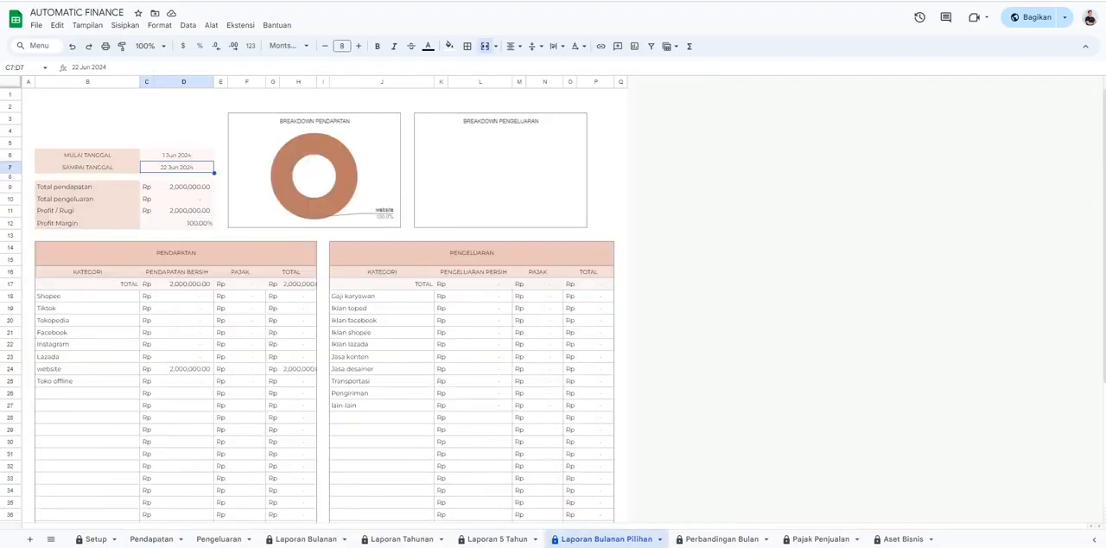
# Set the Laporan Bulanan Pilihan report period from 1 May 2024 to 31 May 2024.
pyautogui.doubleClick(177, 156)
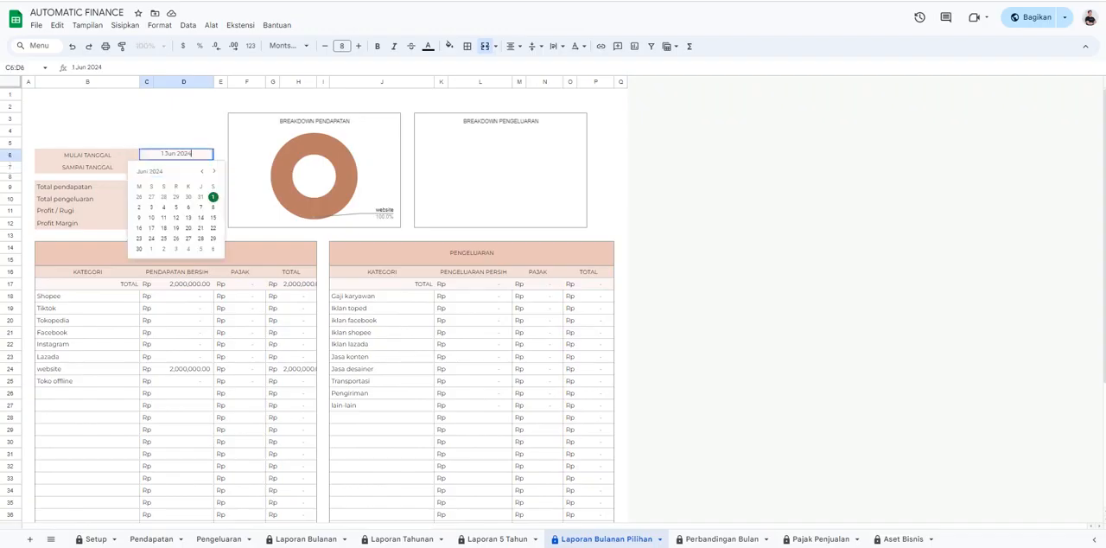
pyautogui.click(202, 171)
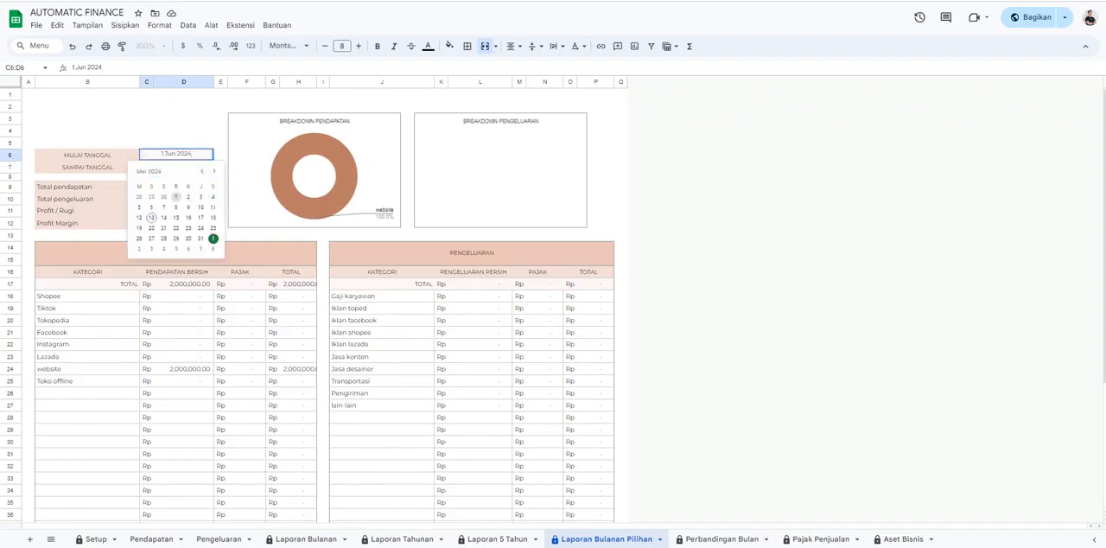
pyautogui.click(176, 197)
pyautogui.doubleClick(177, 166)
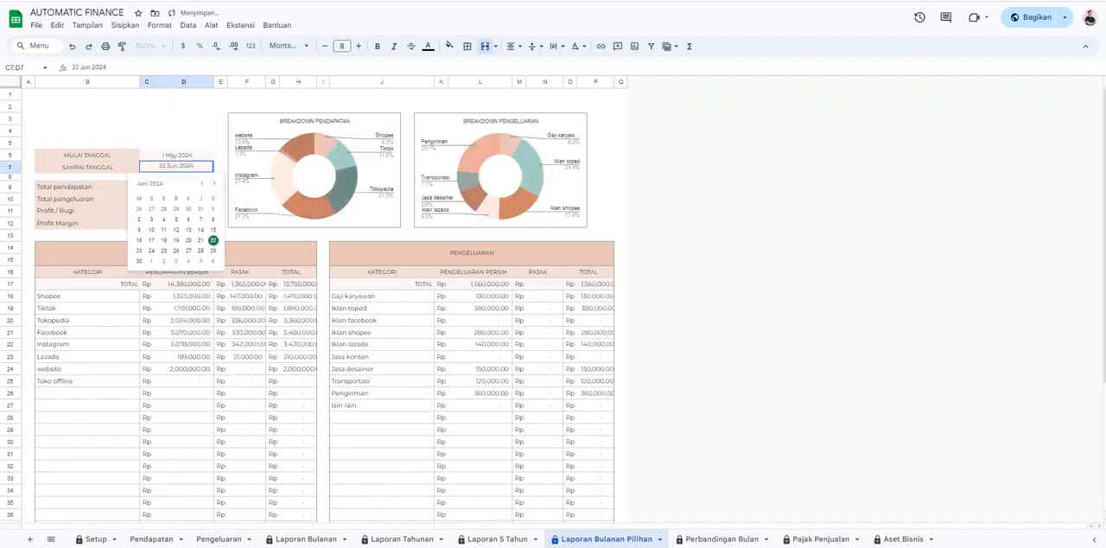
pyautogui.click(201, 183)
pyautogui.click(200, 251)
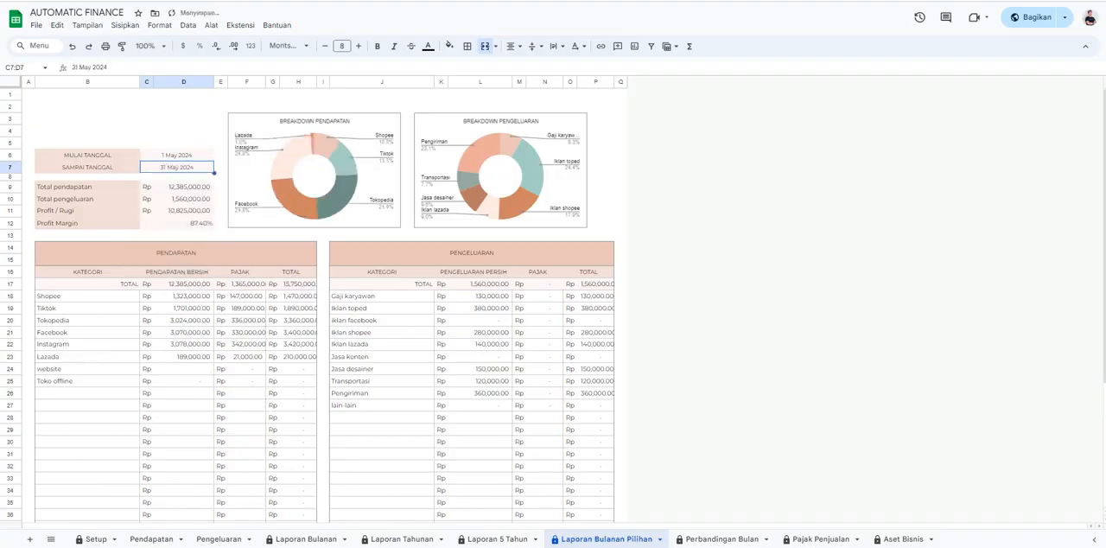
# On Perbandingan Bulan, examine the second date range's start date and the period columns of the Pendapatan and Pengeluaran comparison tables.
pyautogui.click(721, 538)
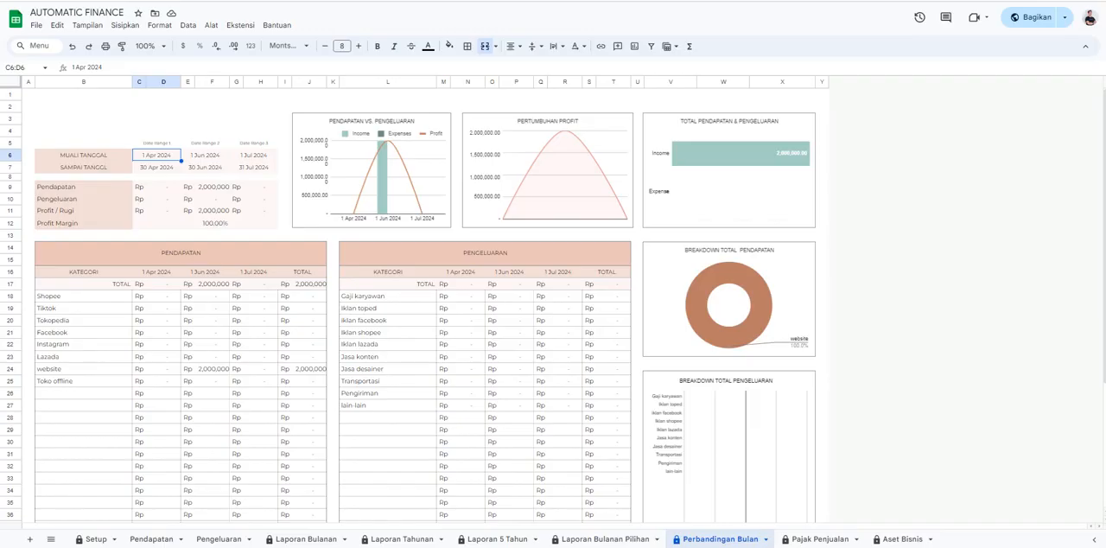
pyautogui.doubleClick(205, 156)
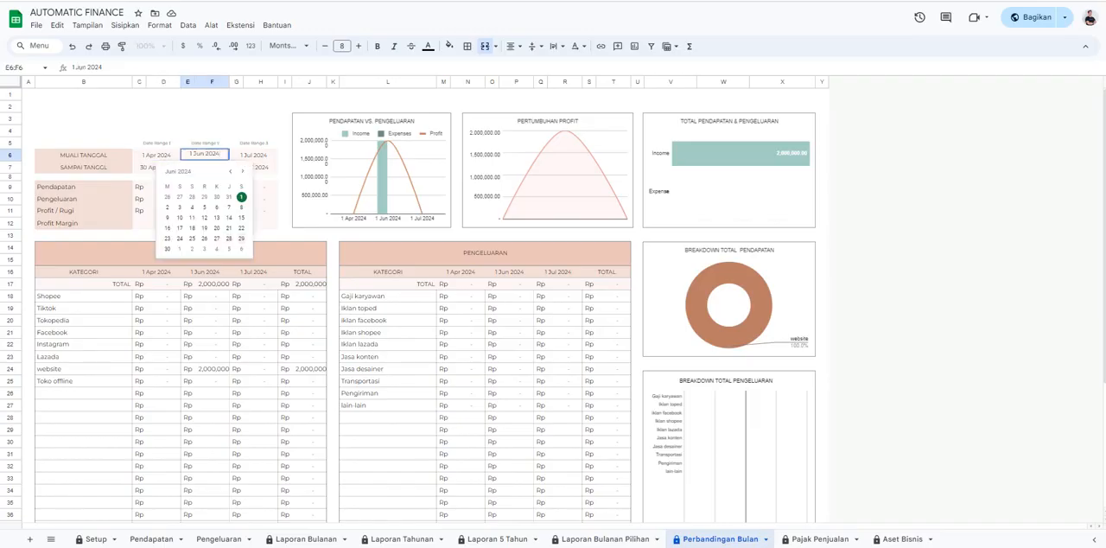
pyautogui.click(263, 186)
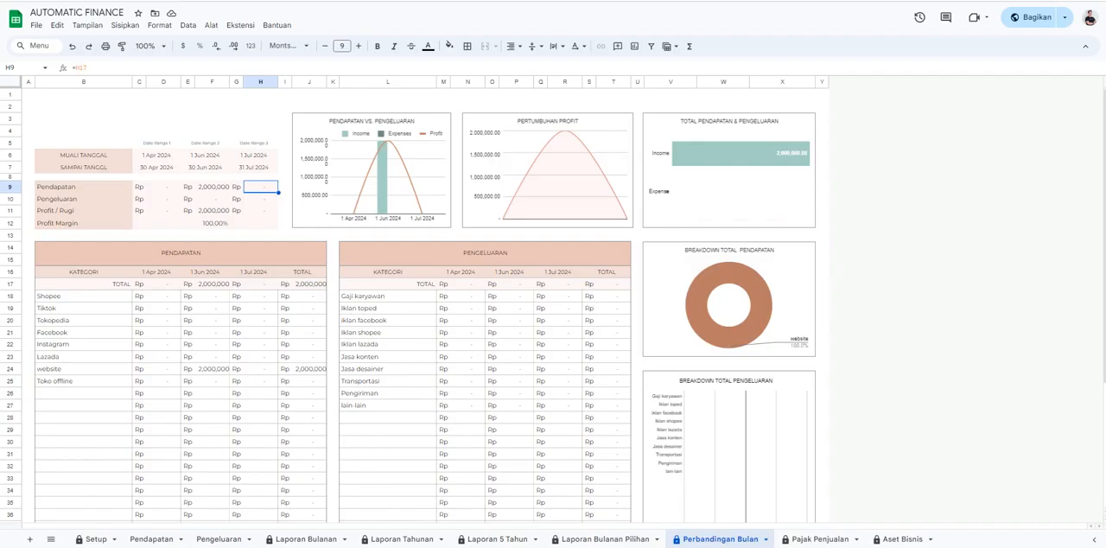
pyautogui.click(180, 254)
pyautogui.click(485, 253)
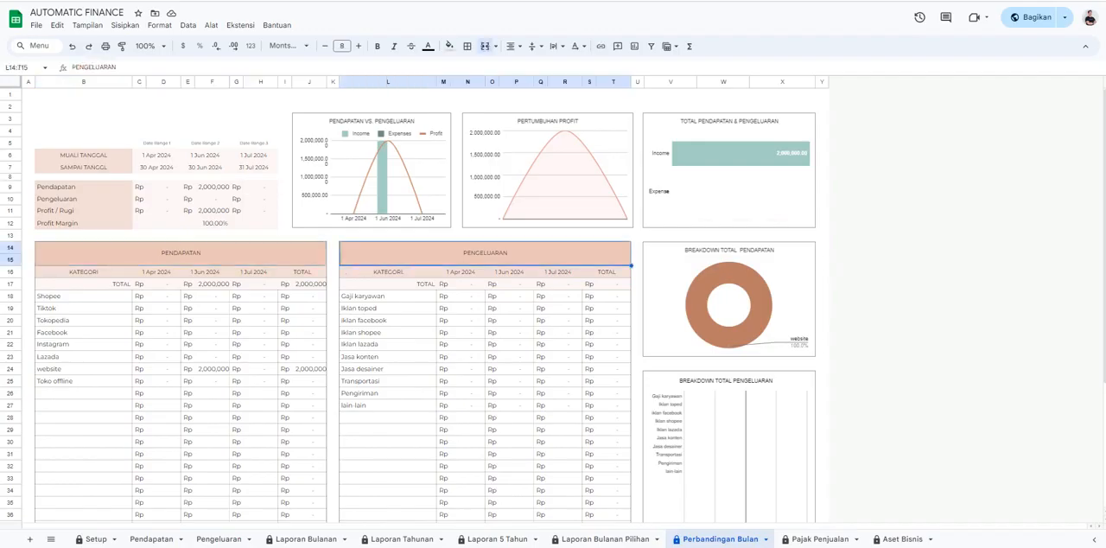
pyautogui.click(160, 272)
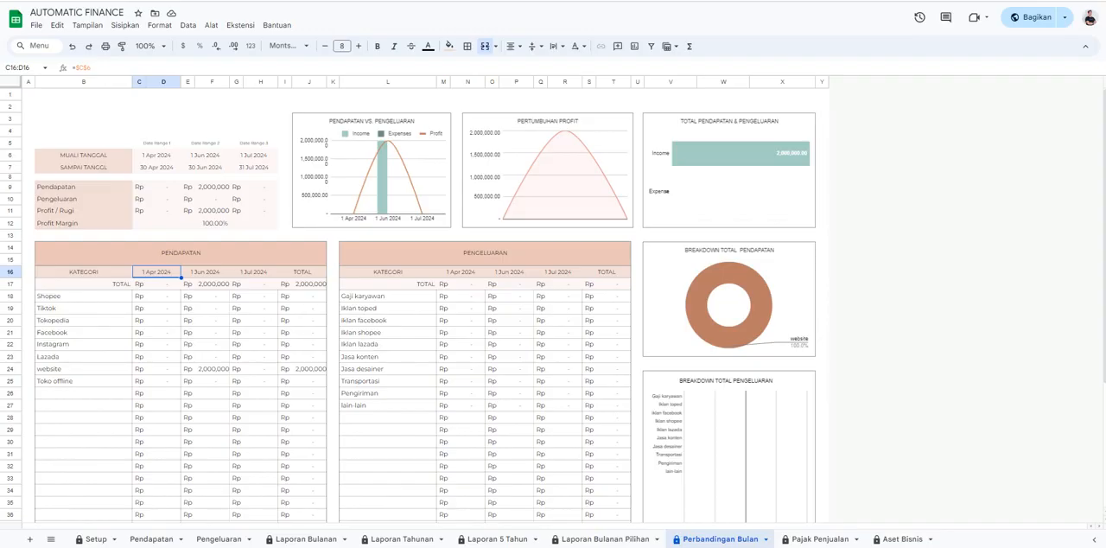
pyautogui.click(206, 272)
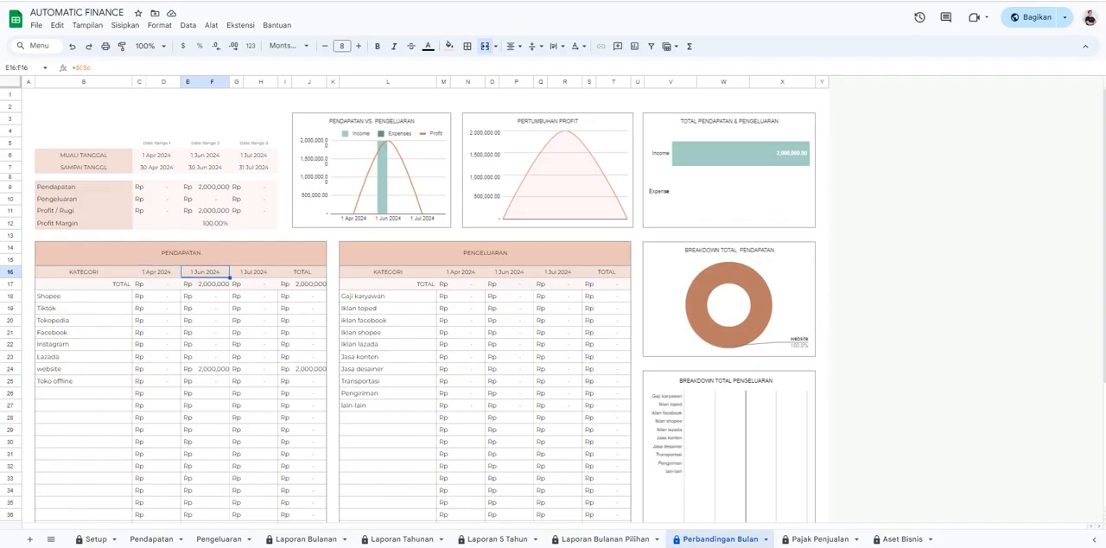
pyautogui.click(252, 273)
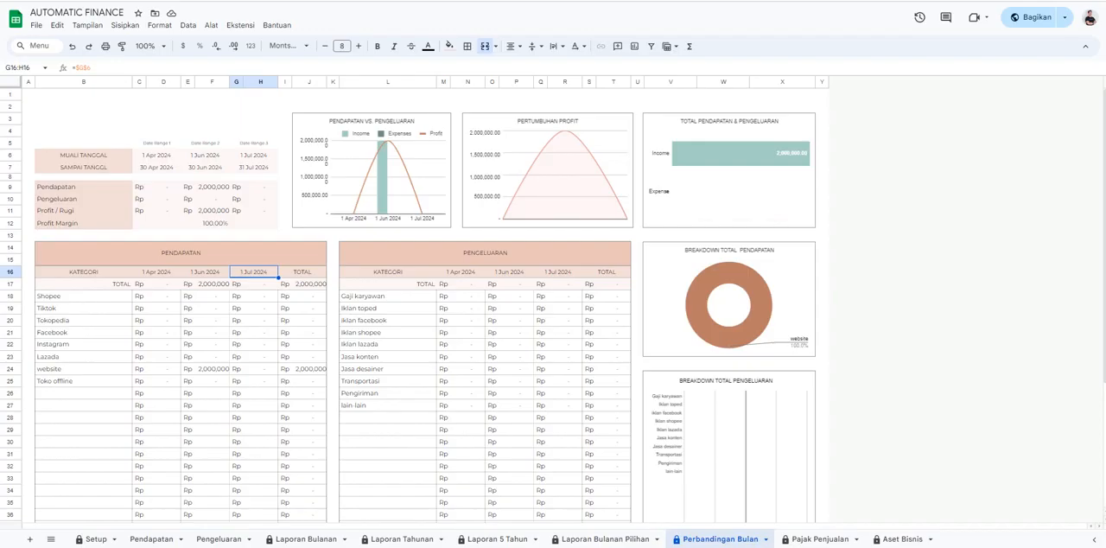
pyautogui.scroll(-5, 553, 303)
# On Pajak Penjualan, inspect the Tax Collected cell for May in the Sales Tax table.
pyautogui.click(819, 539)
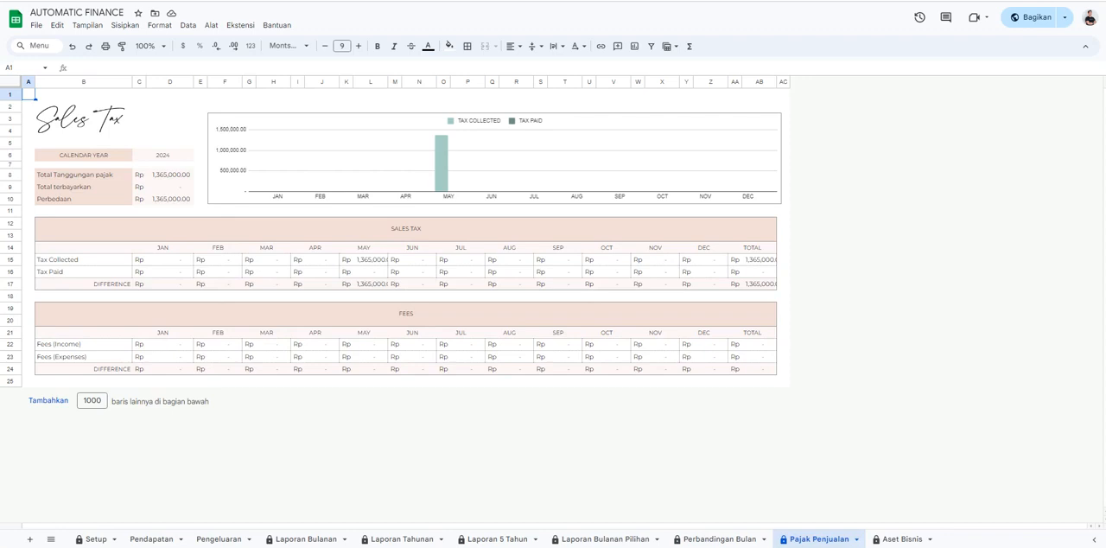
pyautogui.click(372, 260)
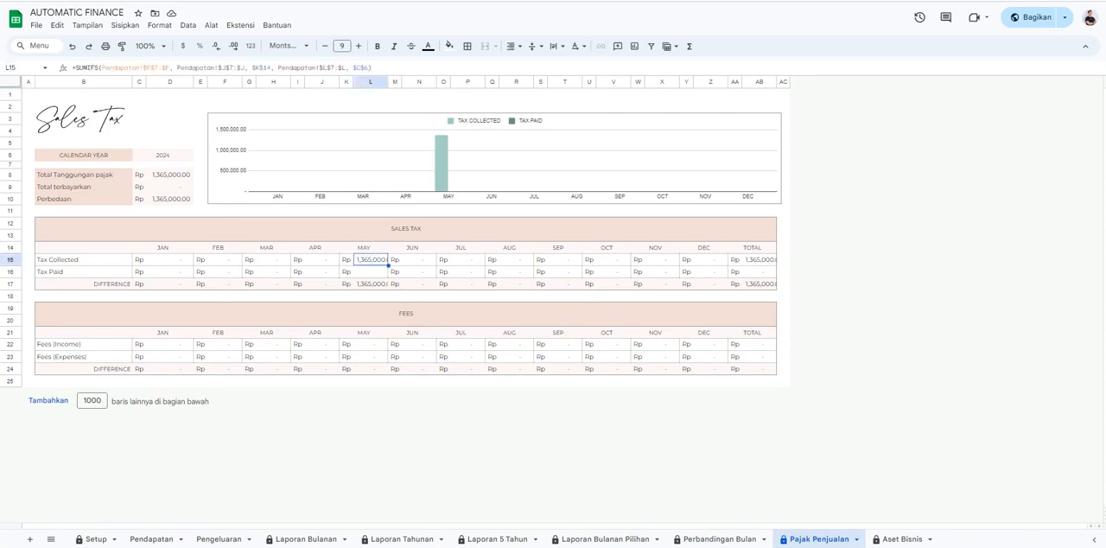
pyautogui.click(468, 381)
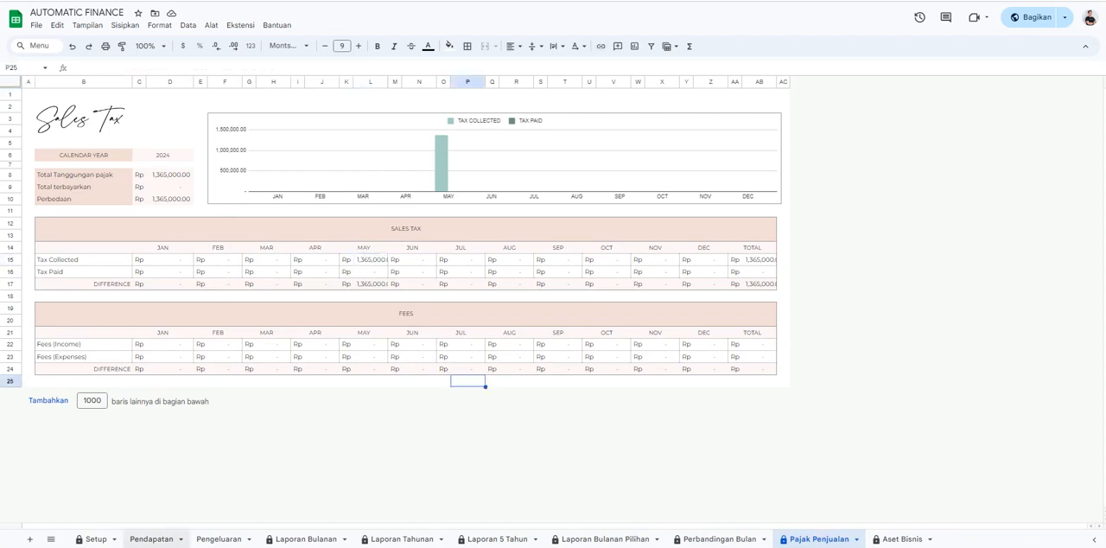
# Look through the asset sections of the balance sheet on Aset Bisnis.
pyautogui.click(901, 539)
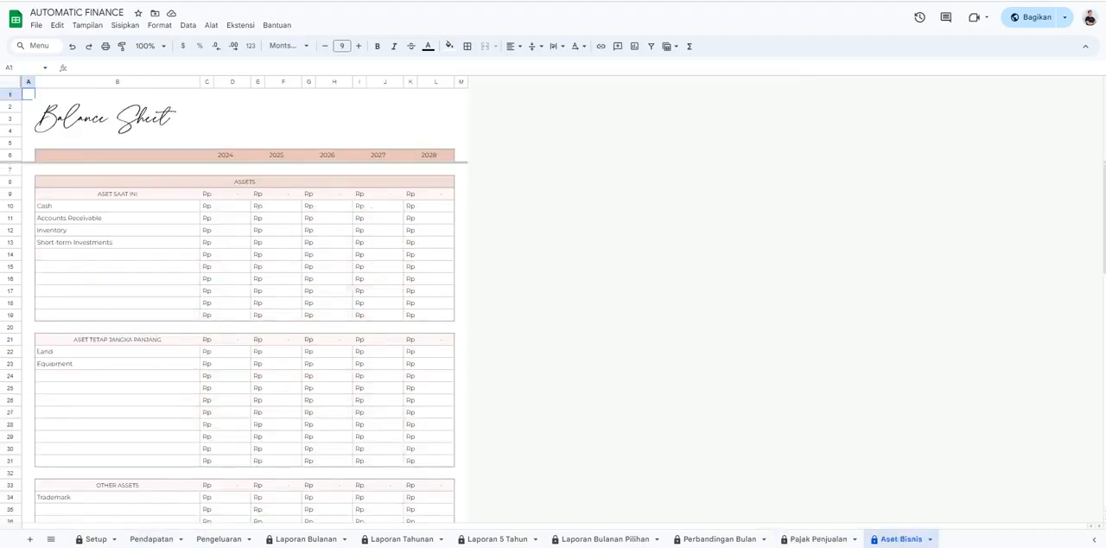
pyautogui.scroll(-5, 246, 342)
pyautogui.scroll(5, 246, 343)
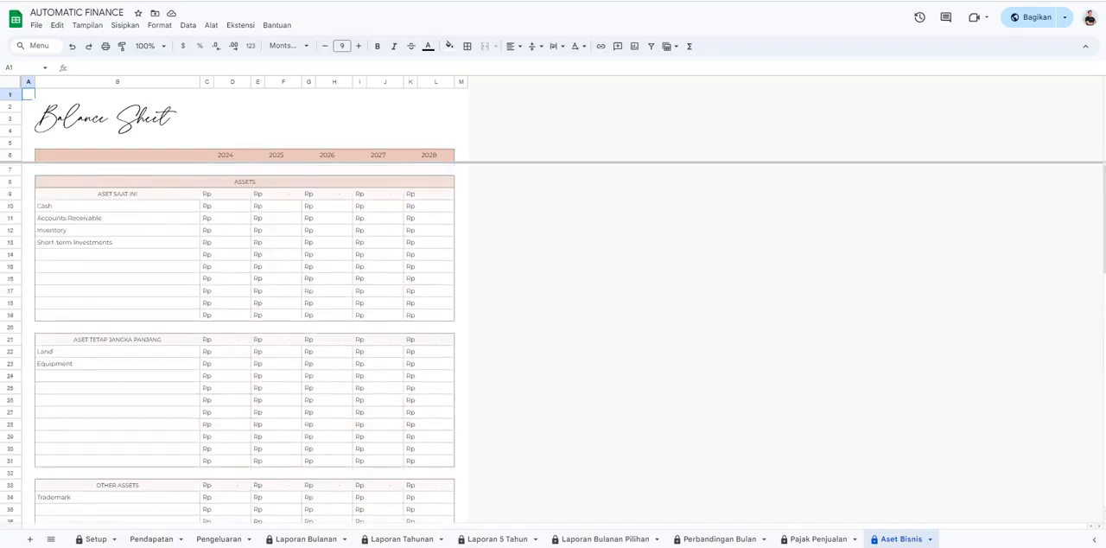
# Return to the income records on Pendapatan and select the Catatan cell in row 30.
pyautogui.click(96, 538)
pyautogui.click(151, 538)
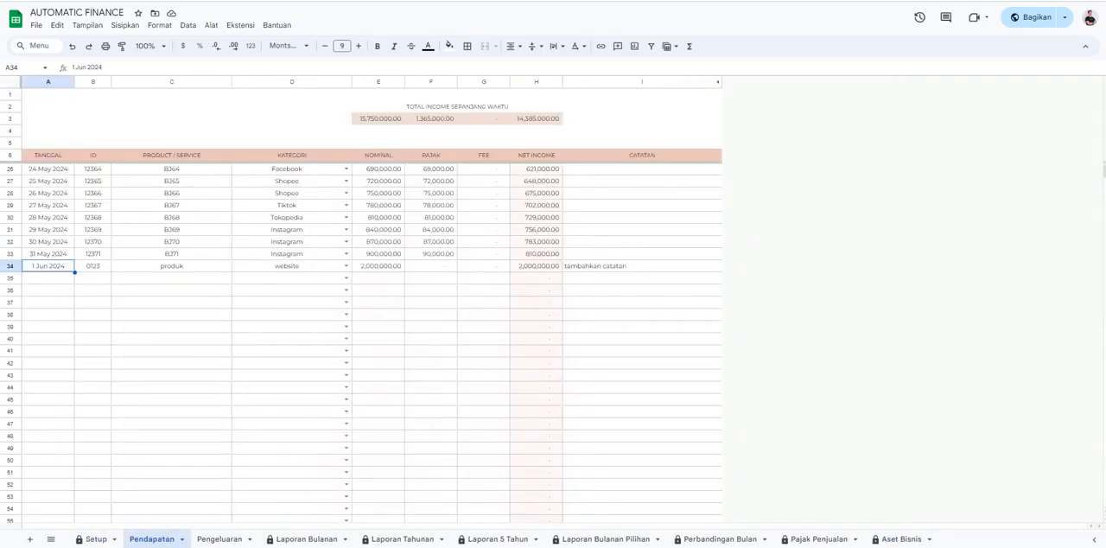
pyautogui.click(642, 218)
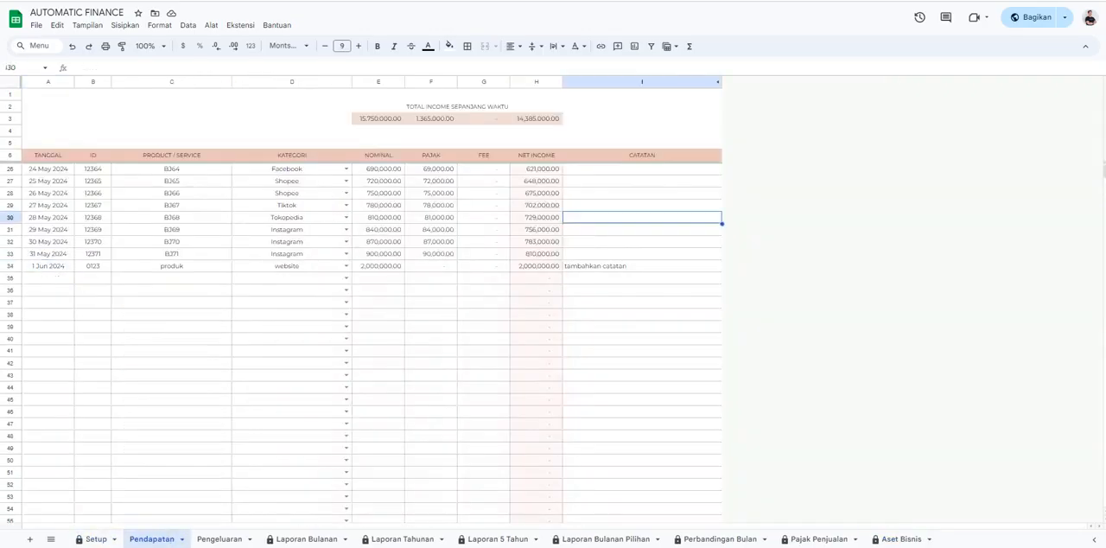